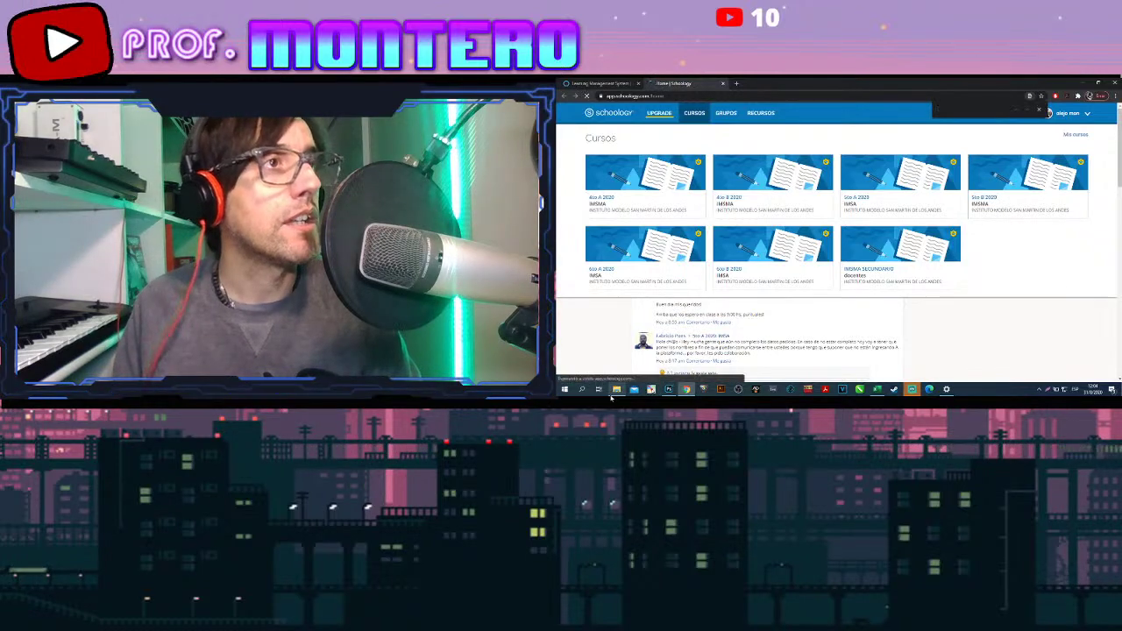
- Refresh the Schoology Cursos home page so the course cards reload
{"action": "key", "text": "ctrl+l"}
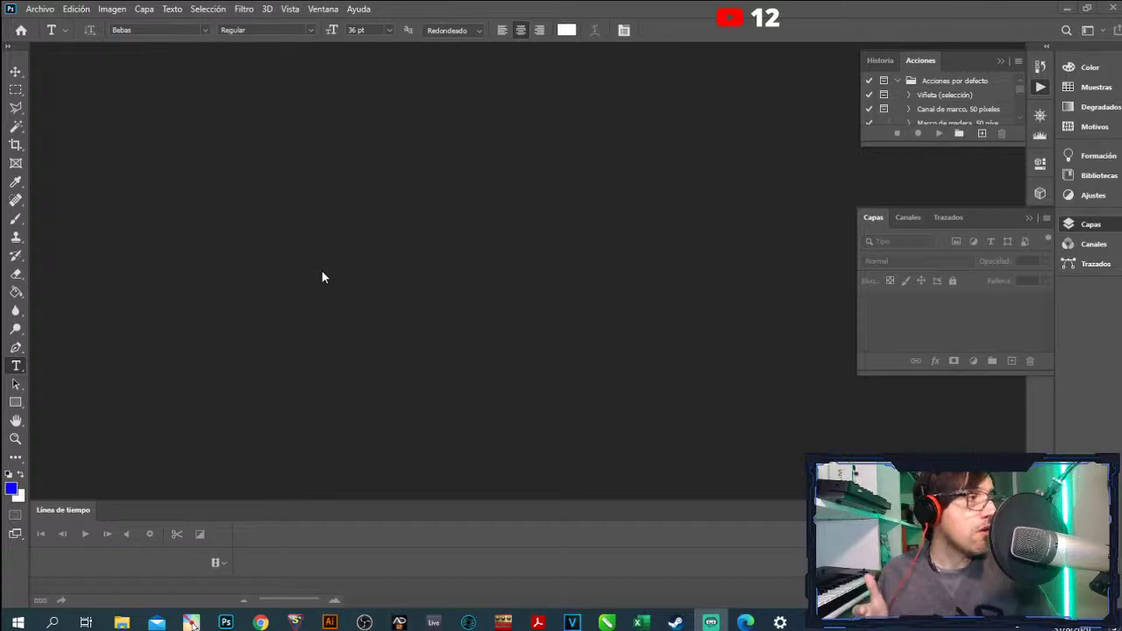
- Collapse the Capas and Historia/Acciones panels, then launch Pointofix from the taskbar
{"action": "left_click", "coordinate": [1028, 217]}
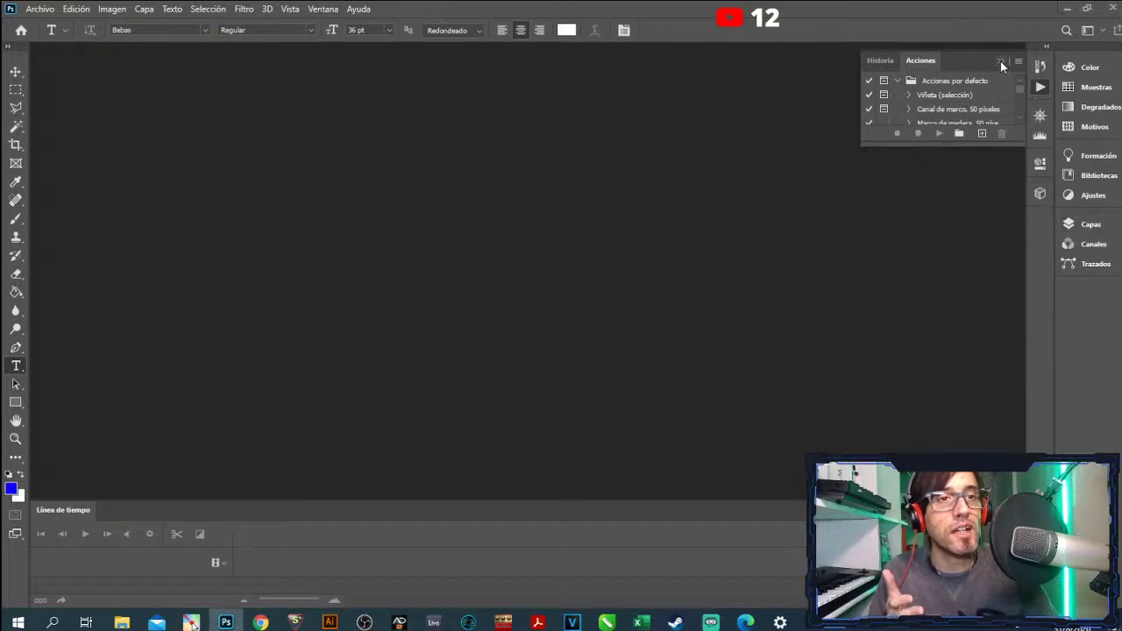
{"action": "left_click", "coordinate": [1001, 62]}
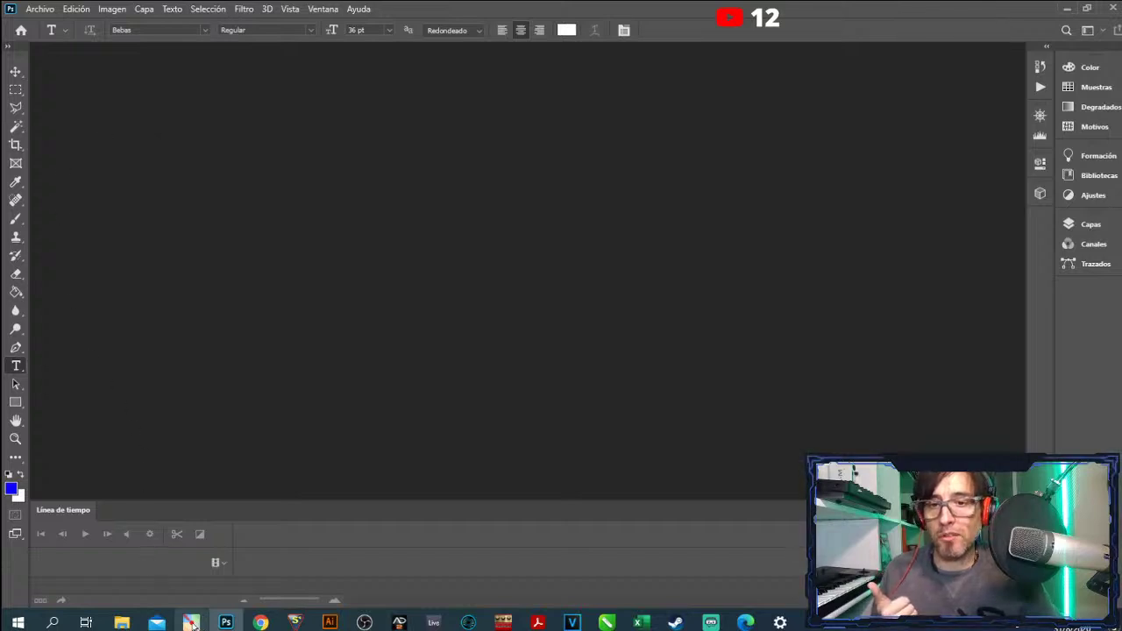
{"action": "left_click", "coordinate": [192, 623]}
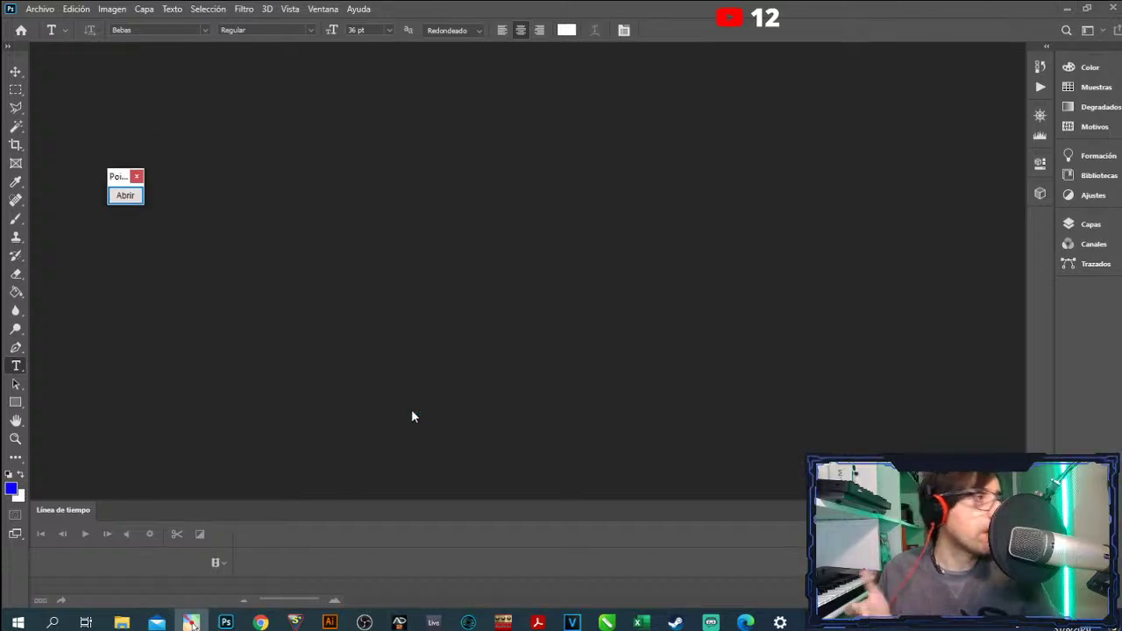
- Move the Pointofix launcher to the top centre and open its drawing toolbar
{"action": "left_click_drag", "start_coordinate": [122, 184], "coordinate": [587, 137]}
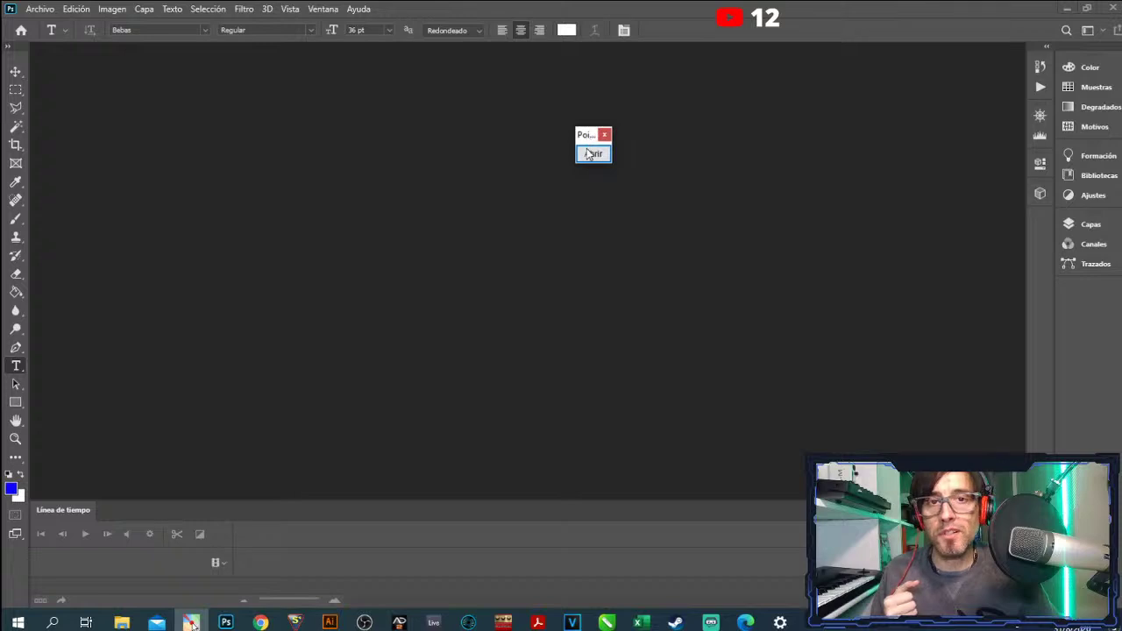
{"action": "left_click", "coordinate": [589, 154]}
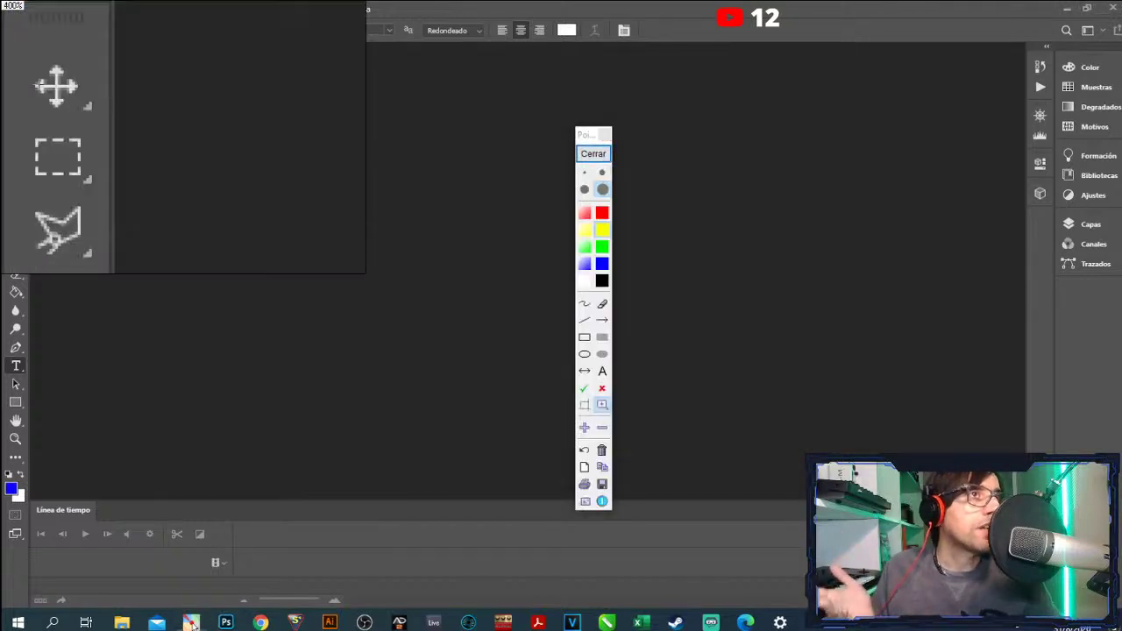
{"action": "scroll", "coordinate": [193, 623], "scroll_direction": "up", "scroll_amount": 1}
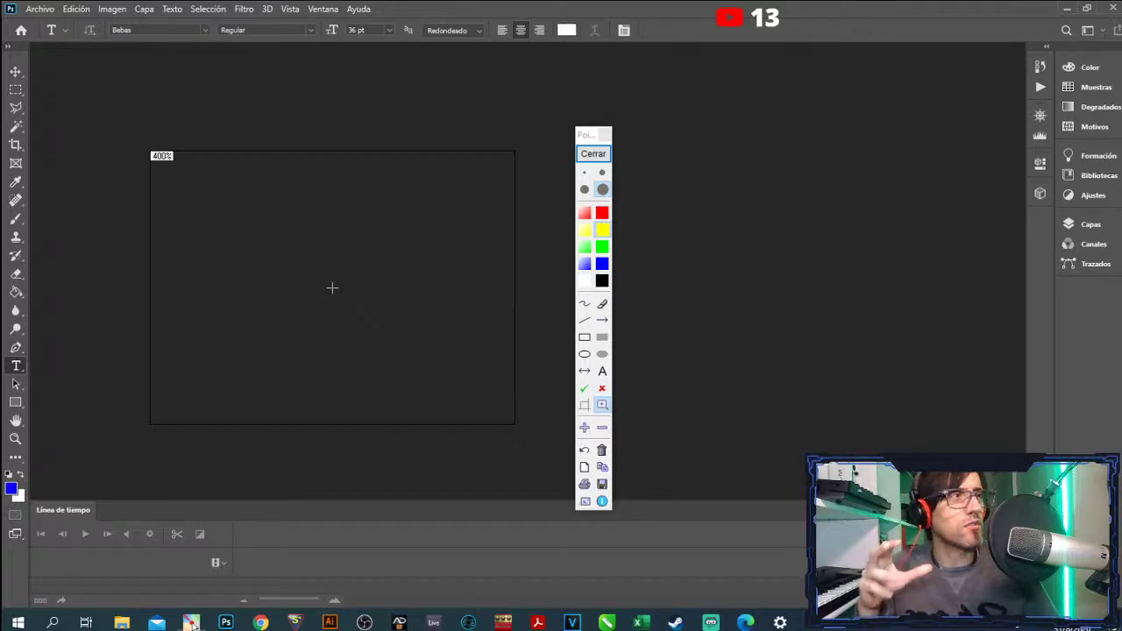
- Close the Pointofix toolbar, then reopen it with the 400% magnifier
{"action": "left_click", "coordinate": [592, 155]}
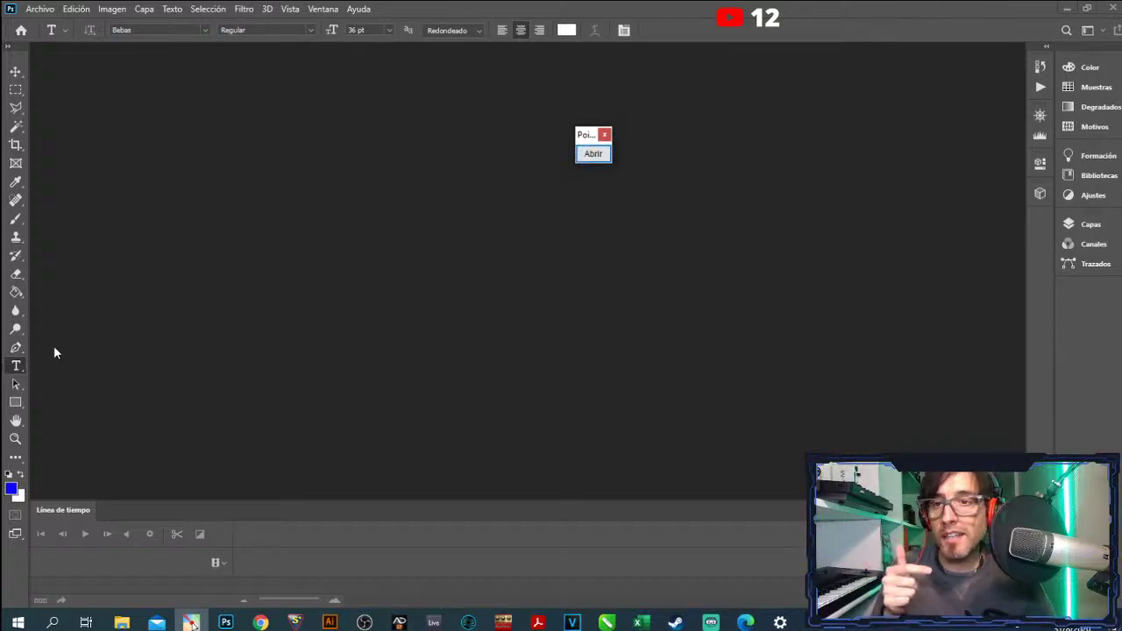
{"action": "left_click", "coordinate": [593, 154]}
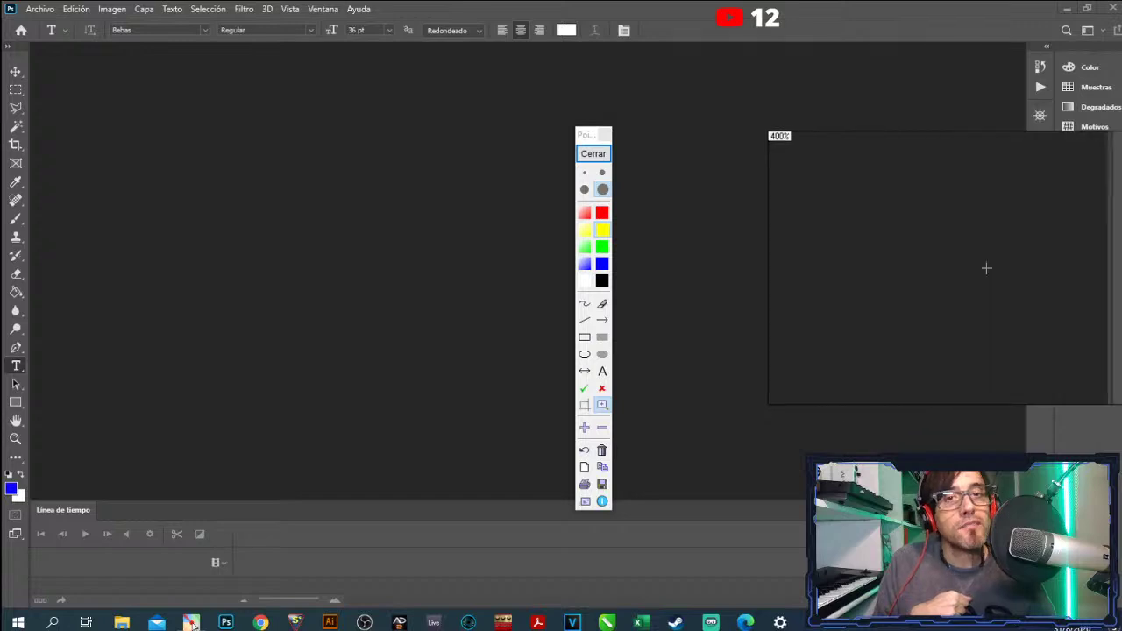
- Toggle the Pointofix palette, show Photoshop's Navegador panel, then close the palette and magnifier
{"action": "left_click", "coordinate": [596, 155]}
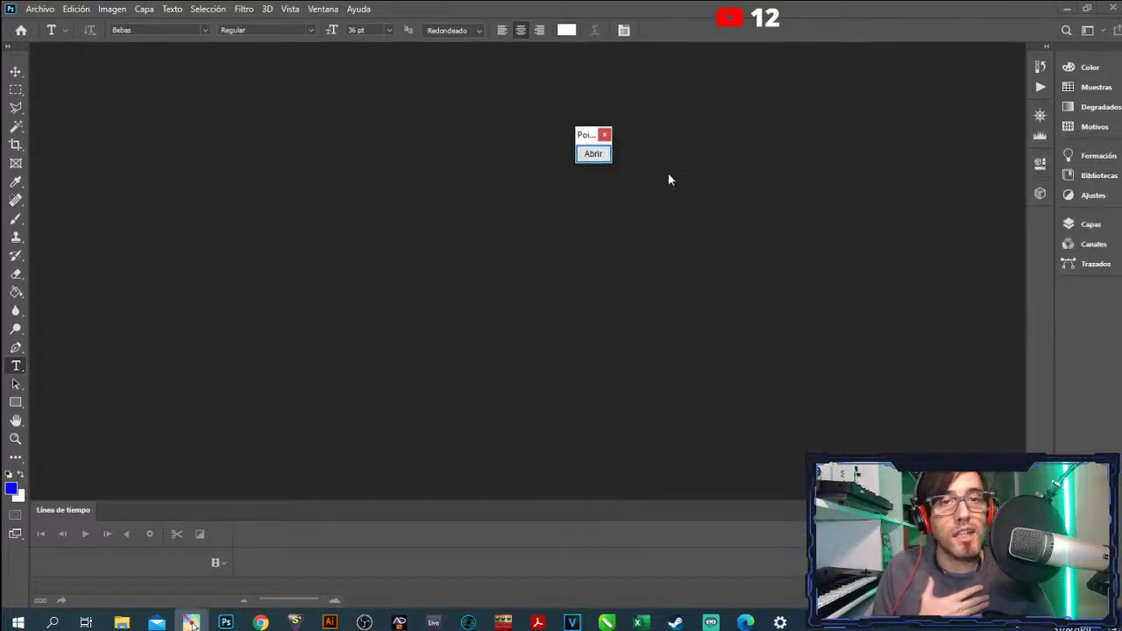
{"action": "left_click", "coordinate": [594, 153]}
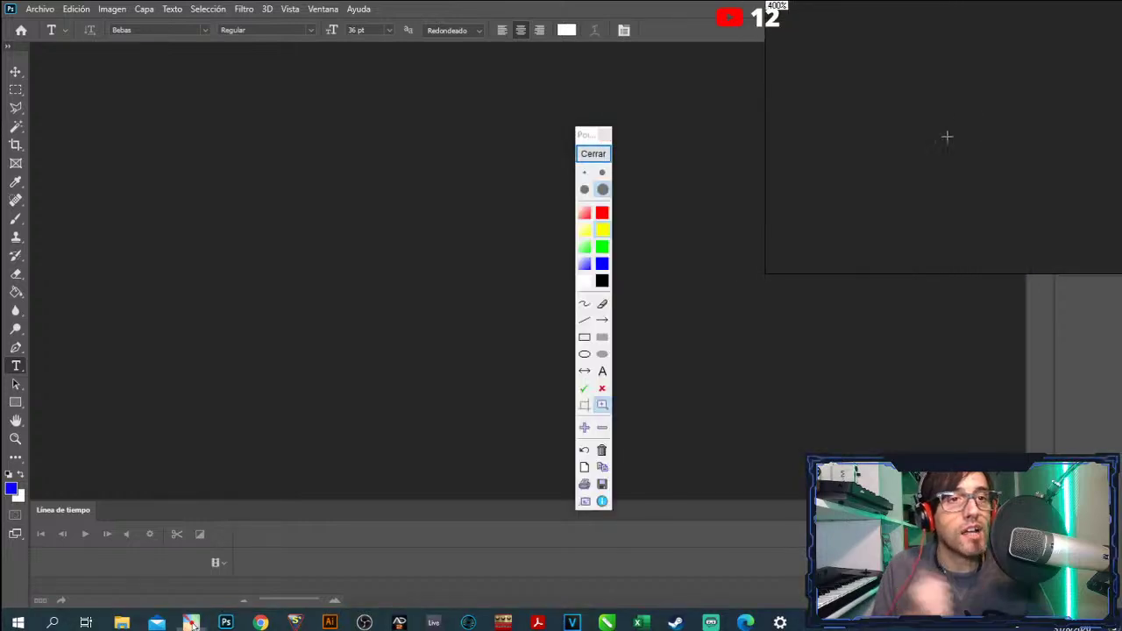
{"action": "left_click", "coordinate": [593, 154]}
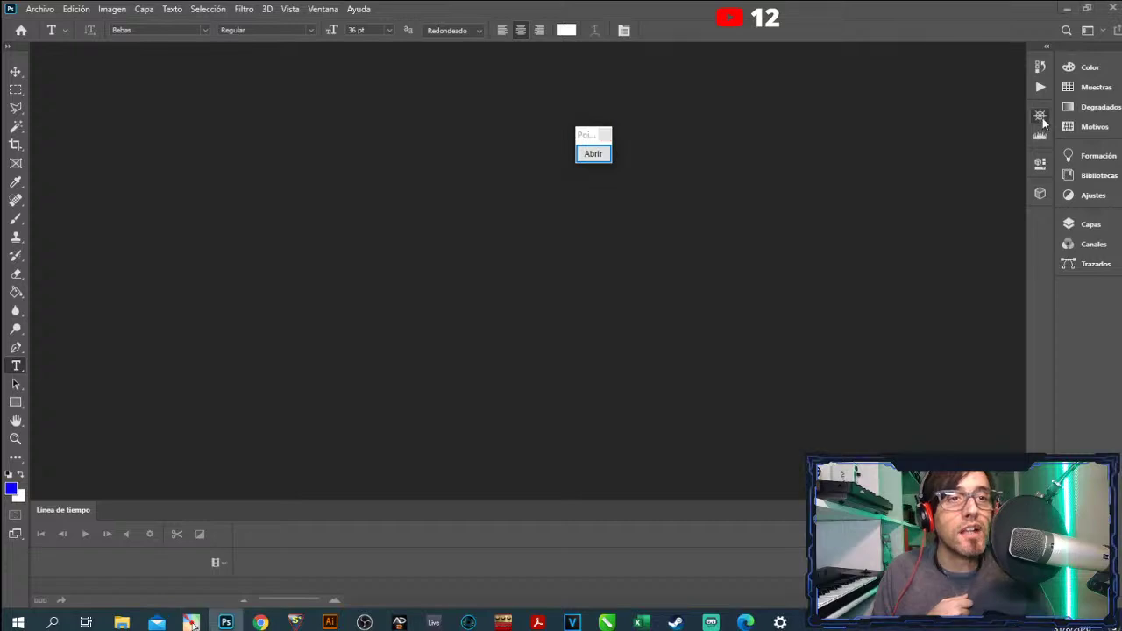
{"action": "left_click", "coordinate": [1041, 118]}
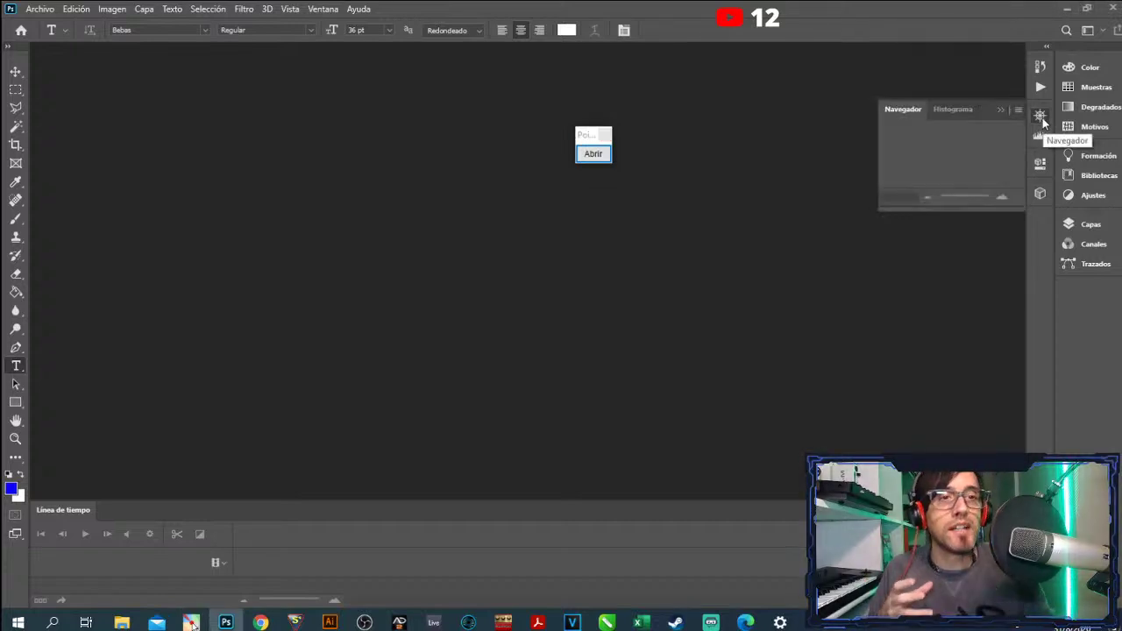
{"action": "left_click", "coordinate": [591, 156]}
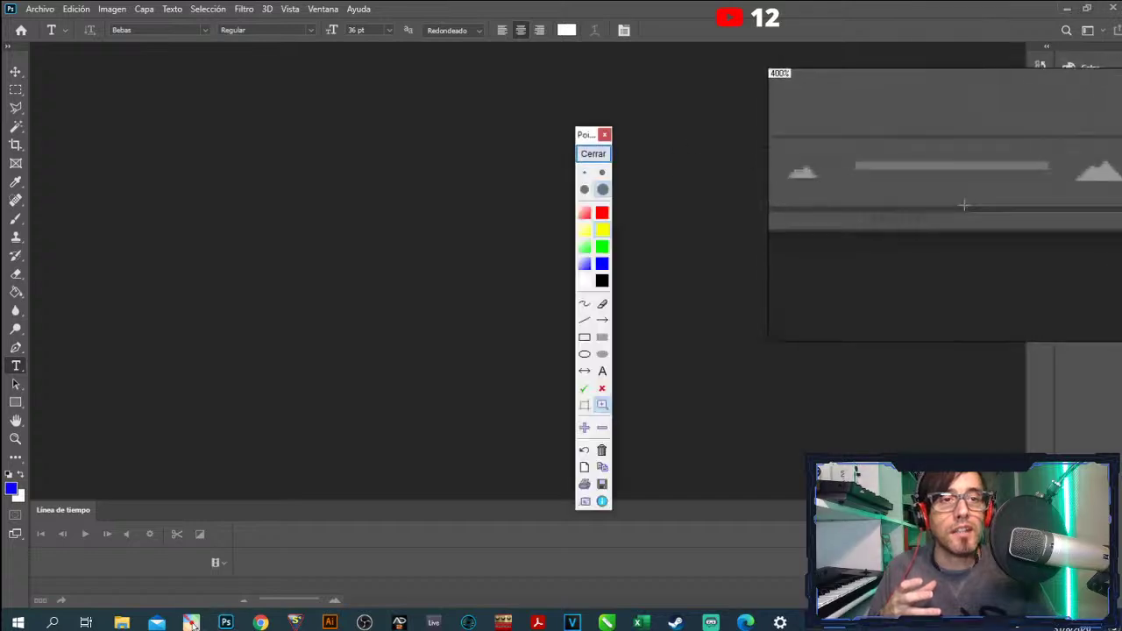
{"action": "scroll", "coordinate": [263, 601], "scroll_direction": "down", "scroll_amount": 1}
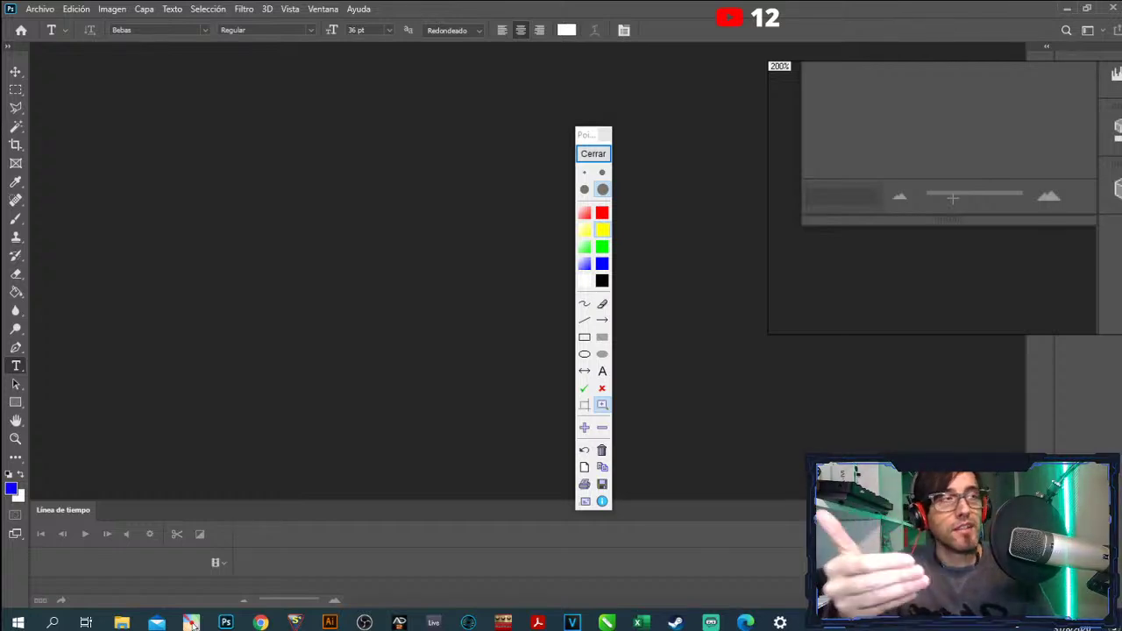
{"action": "left_click", "coordinate": [606, 158]}
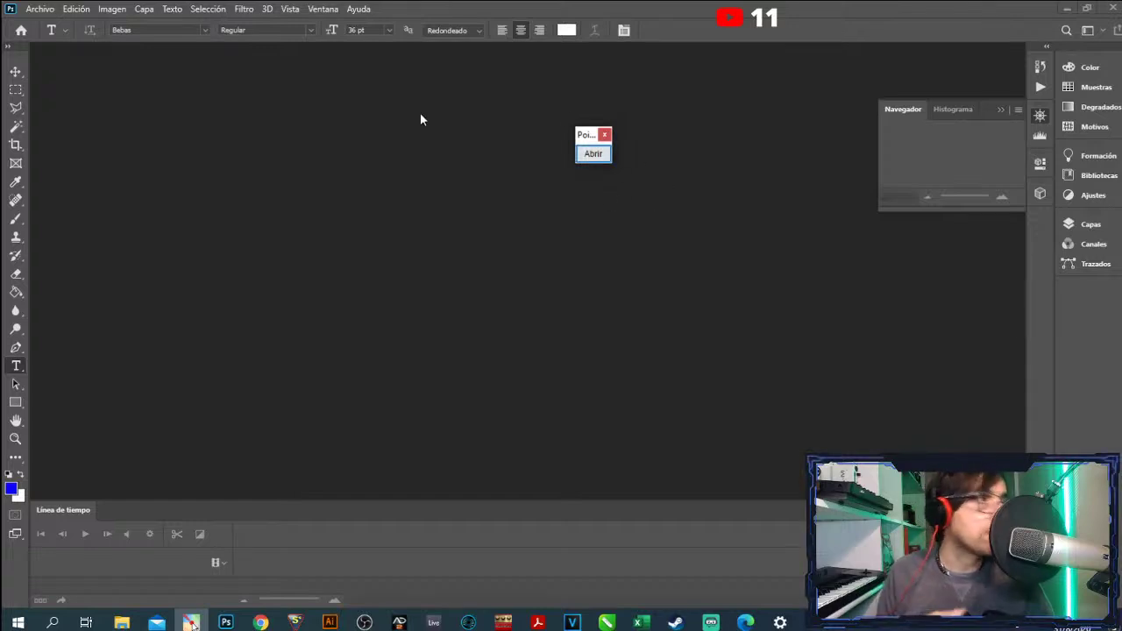
- Open banner.png from the tpweb folder through the File menu
{"action": "left_click", "coordinate": [40, 9]}
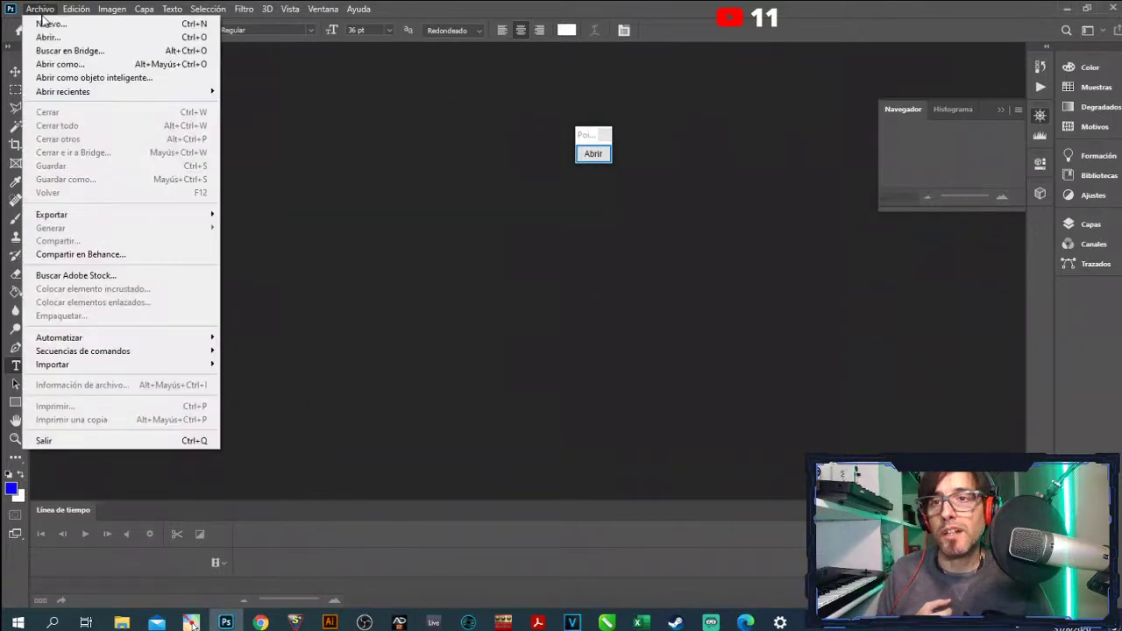
{"action": "left_click", "coordinate": [38, 35]}
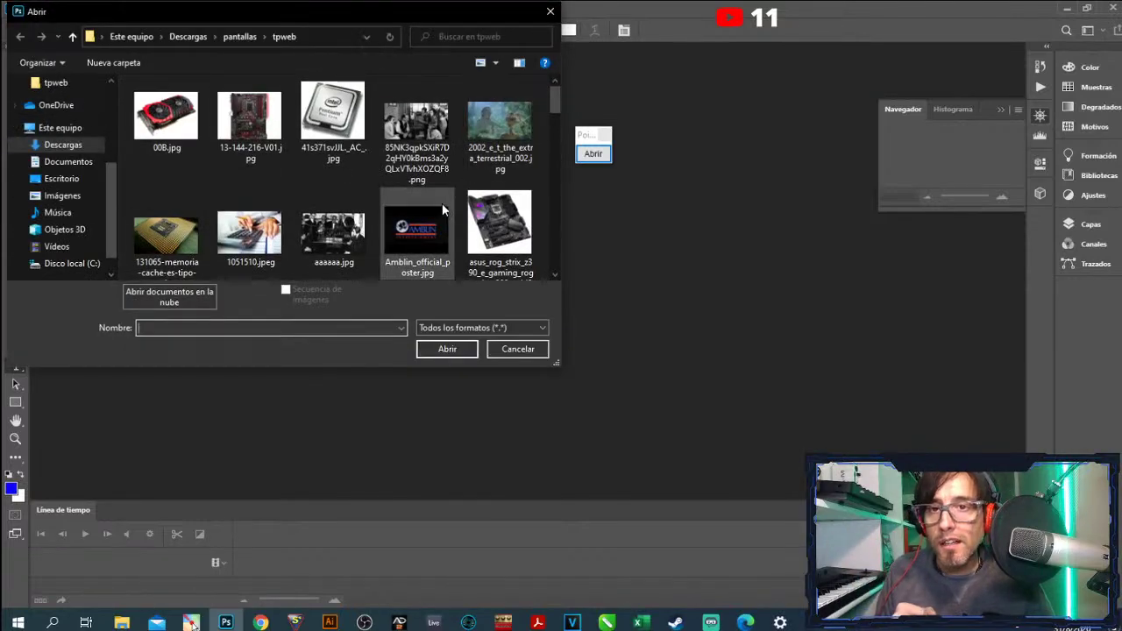
{"action": "scroll", "coordinate": [443, 209], "scroll_direction": "down", "scroll_amount": 1}
{"action": "scroll", "coordinate": [443, 209], "scroll_direction": "down", "scroll_amount": 2}
{"action": "scroll", "coordinate": [442, 208], "scroll_direction": "down", "scroll_amount": 2}
{"action": "scroll", "coordinate": [443, 209], "scroll_direction": "down", "scroll_amount": 2}
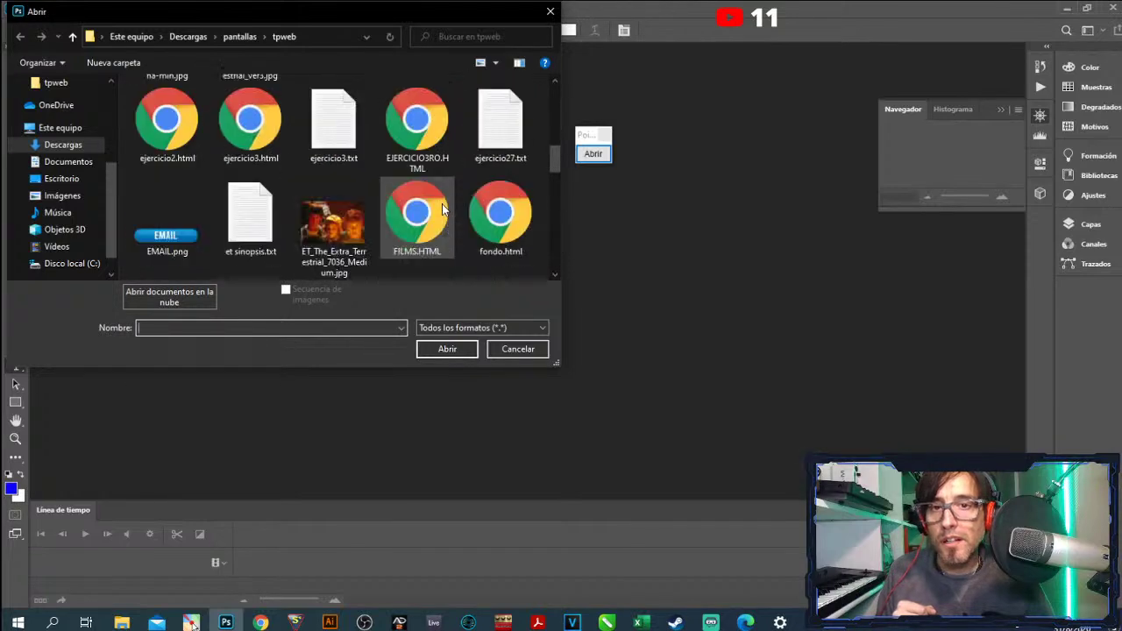
{"action": "scroll", "coordinate": [376, 199], "scroll_direction": "up", "scroll_amount": 1}
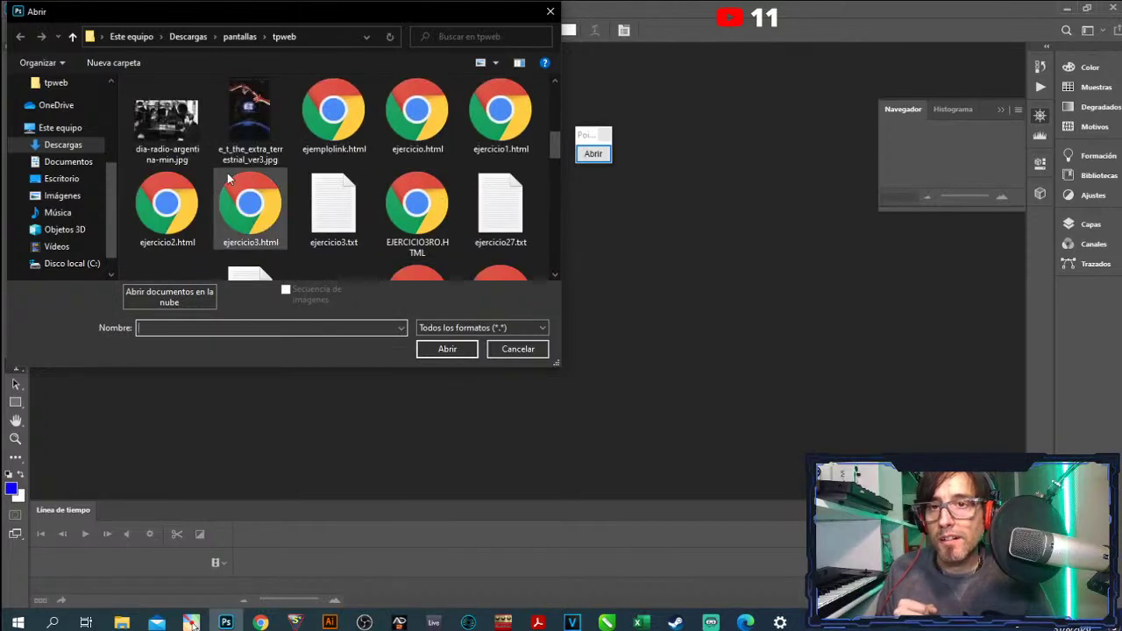
{"action": "scroll", "coordinate": [227, 179], "scroll_direction": "up", "scroll_amount": 4}
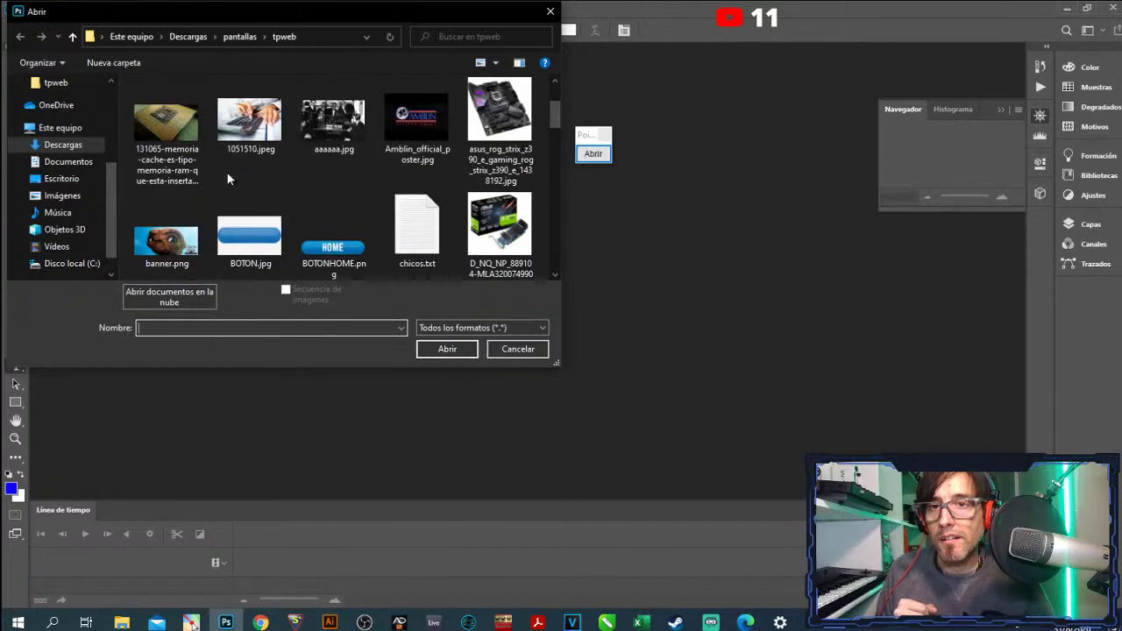
{"action": "double_click", "coordinate": [179, 252]}
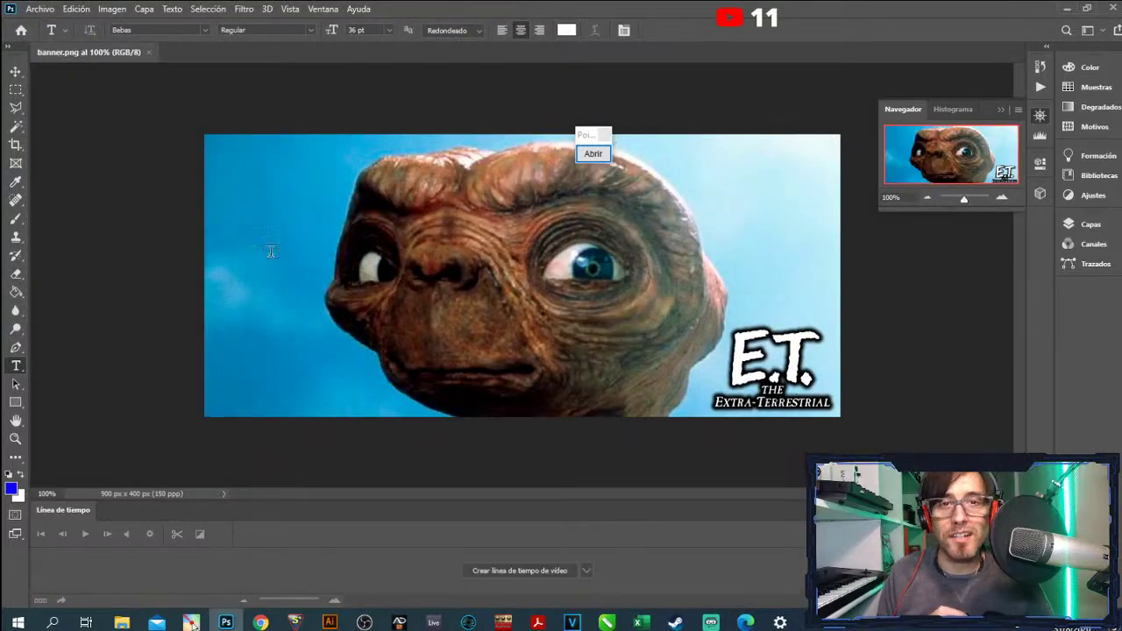
- Move the Pointofix widget to the upper left and zoom the banner to 300%
{"action": "left_click_drag", "start_coordinate": [584, 149], "coordinate": [184, 103]}
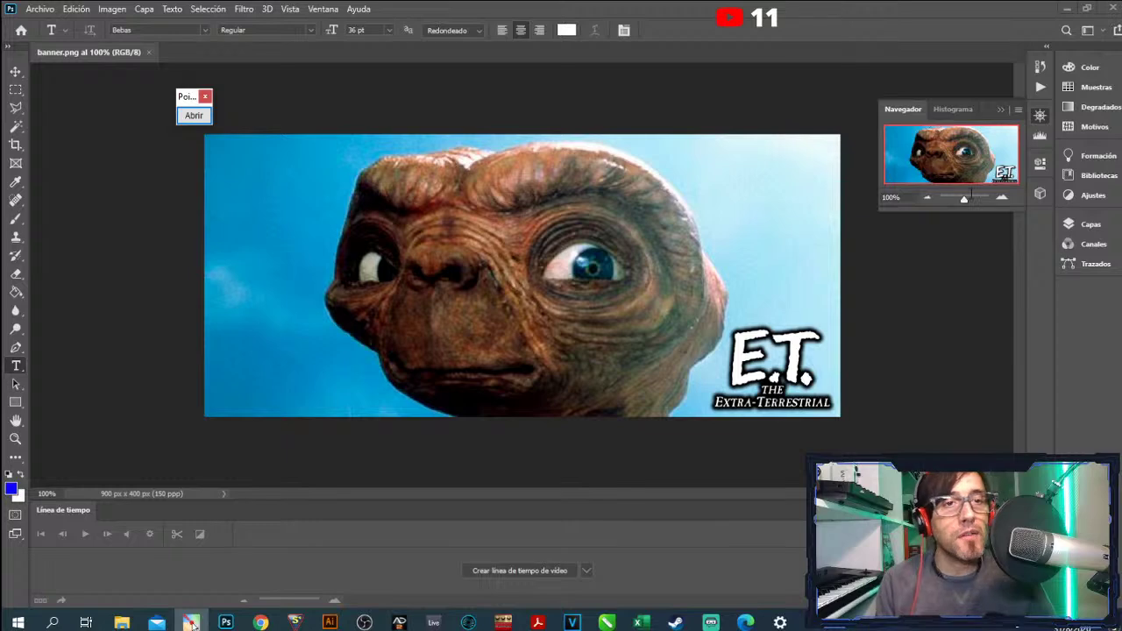
{"action": "left_click", "coordinate": [985, 218]}
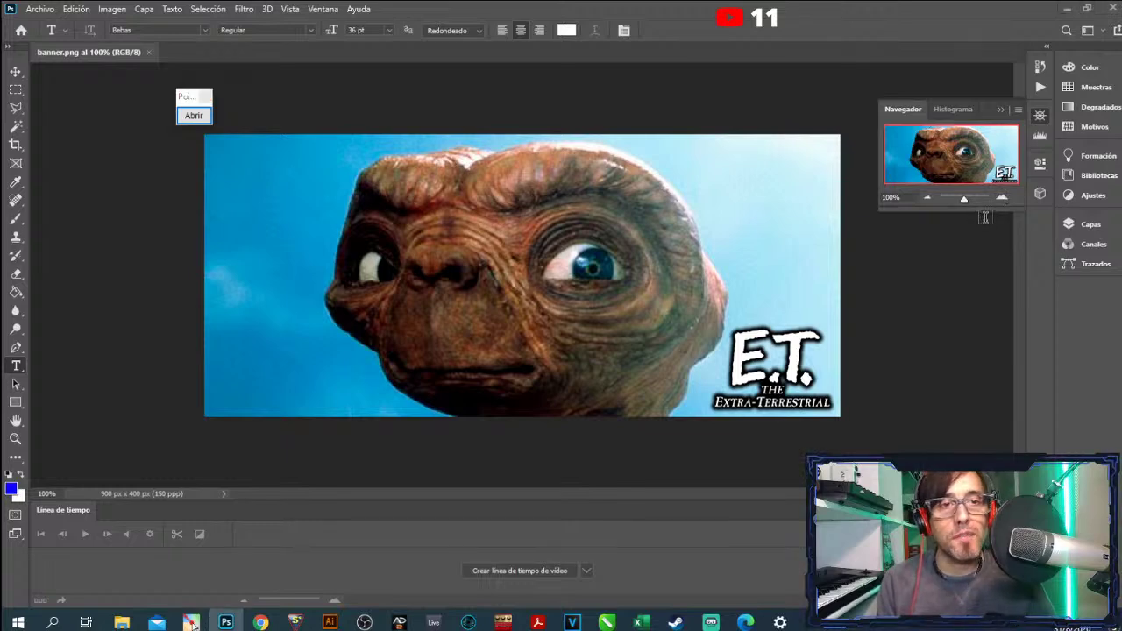
{"action": "left_click", "coordinate": [1003, 199]}
{"action": "left_click", "coordinate": [1003, 198]}
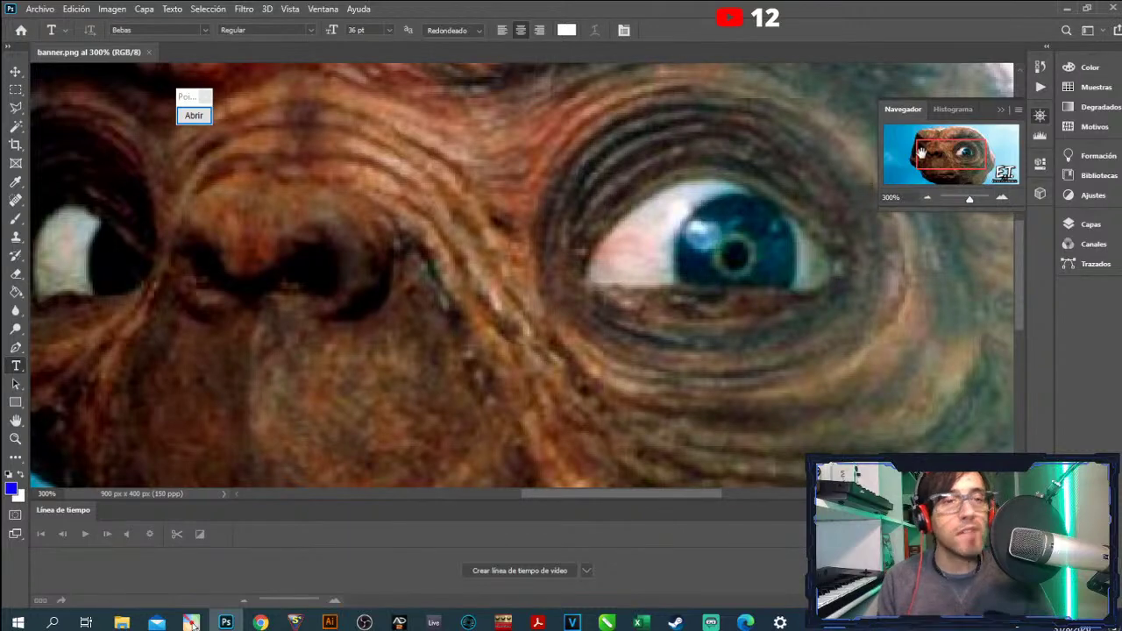
- Pan over the sky and head edge at 400% zoom using the Navigator
{"action": "mouse_move", "coordinate": [920, 152]}
{"action": "left_mouse_down"}
{"action": "mouse_move", "coordinate": [890, 143]}
{"action": "mouse_move", "coordinate": [890, 162]}
{"action": "mouse_move", "coordinate": [947, 162]}
{"action": "mouse_move", "coordinate": [893, 145]}
{"action": "mouse_move", "coordinate": [956, 156]}
{"action": "mouse_move", "coordinate": [975, 141]}
{"action": "mouse_move", "coordinate": [949, 141]}
{"action": "mouse_move", "coordinate": [986, 129]}
{"action": "mouse_move", "coordinate": [907, 180]}
{"action": "mouse_move", "coordinate": [901, 154]}
{"action": "mouse_move", "coordinate": [932, 159]}
{"action": "mouse_move", "coordinate": [935, 136]}
{"action": "mouse_move", "coordinate": [999, 128]}
{"action": "mouse_move", "coordinate": [916, 131]}
{"action": "left_mouse_up"}
{"action": "left_click", "coordinate": [1004, 197]}
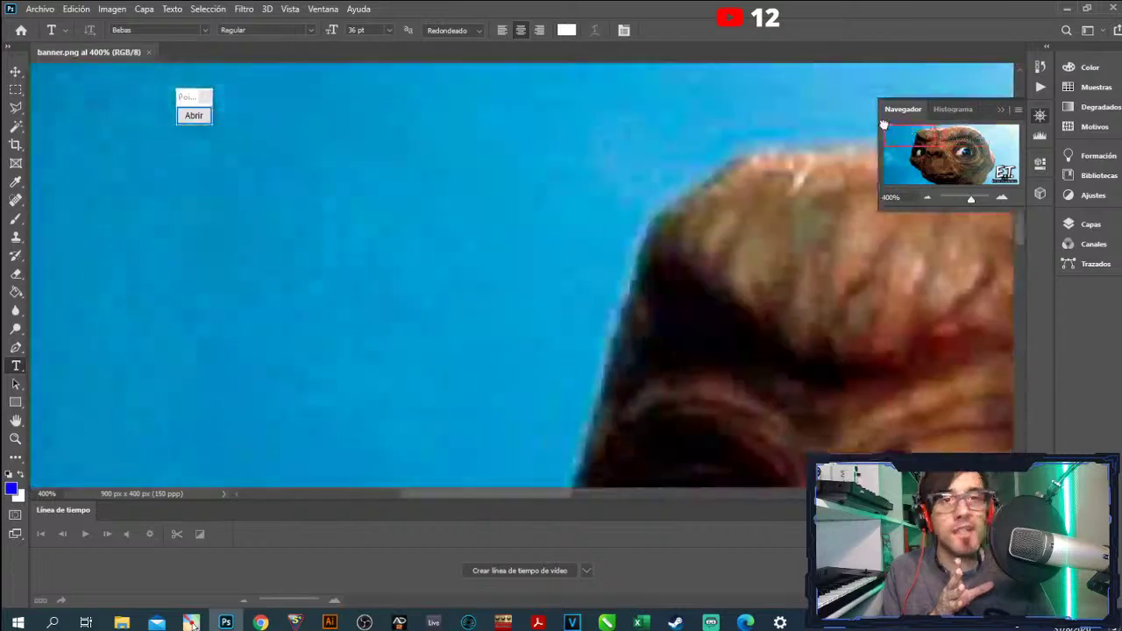
{"action": "mouse_move", "coordinate": [765, 126]}
{"action": "left_mouse_down"}
{"action": "mouse_move", "coordinate": [819, 143]}
{"action": "mouse_move", "coordinate": [868, 170]}
{"action": "mouse_move", "coordinate": [866, 181]}
{"action": "left_mouse_up"}
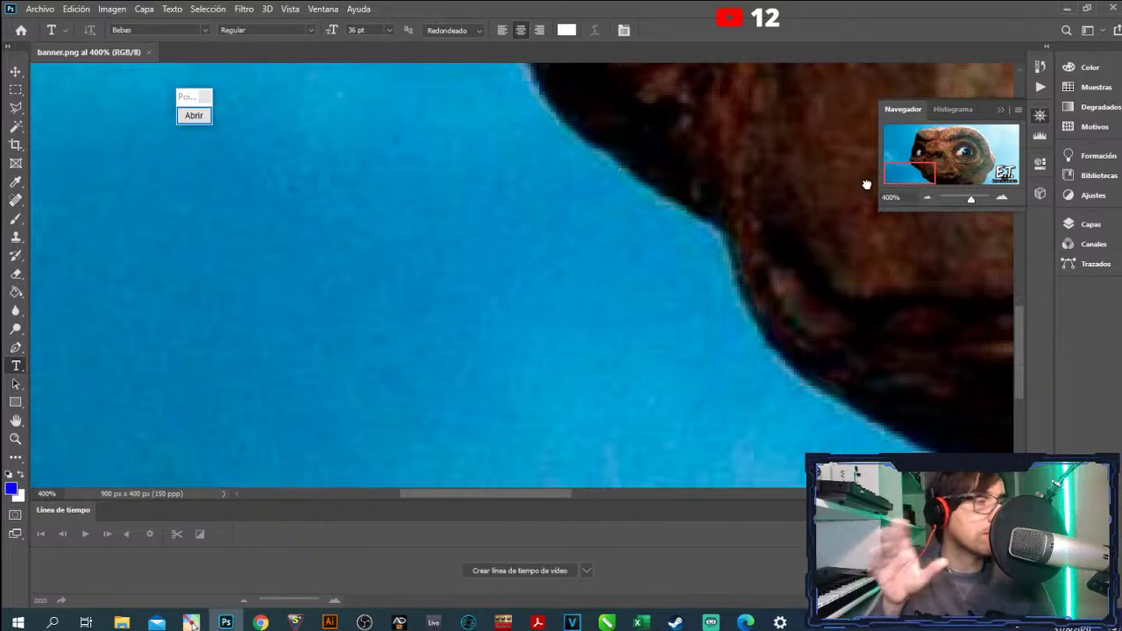
{"action": "left_click_drag", "start_coordinate": [865, 183], "coordinate": [877, 151]}
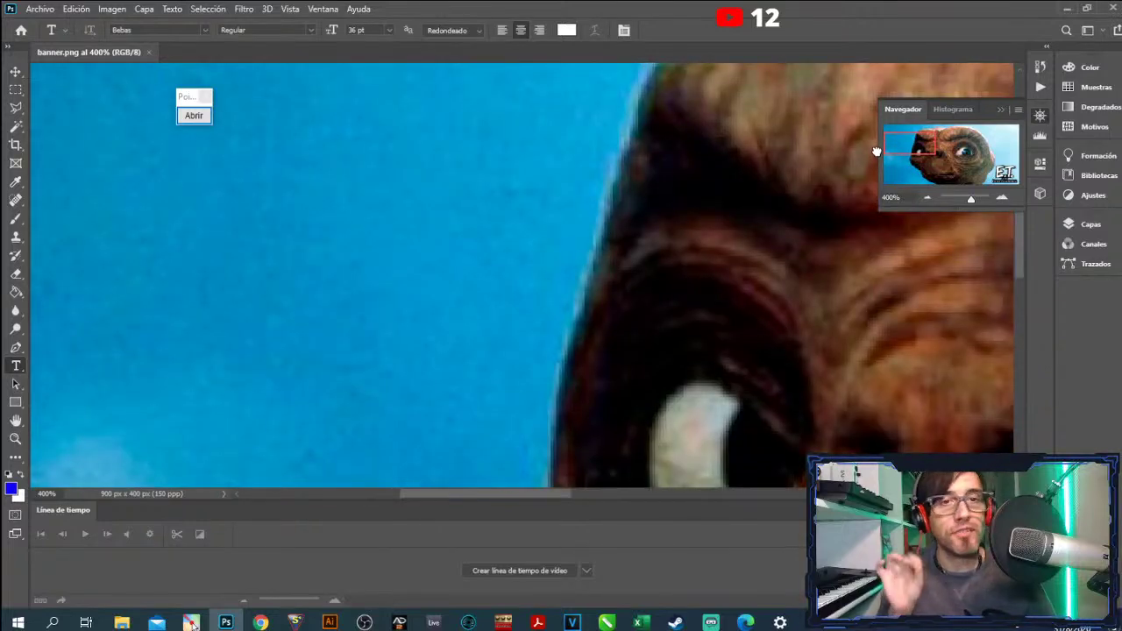
{"action": "left_click_drag", "start_coordinate": [877, 152], "coordinate": [882, 139]}
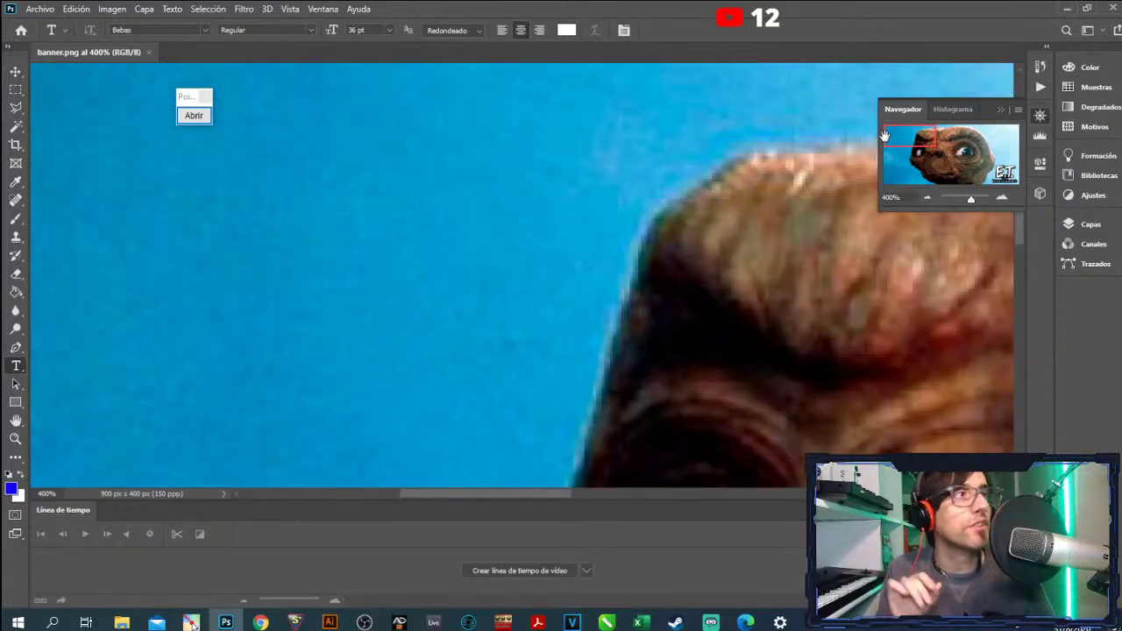
- Zoom out to 300% and then 200%, framing E.T.'s whole face
{"action": "left_click", "coordinate": [928, 197]}
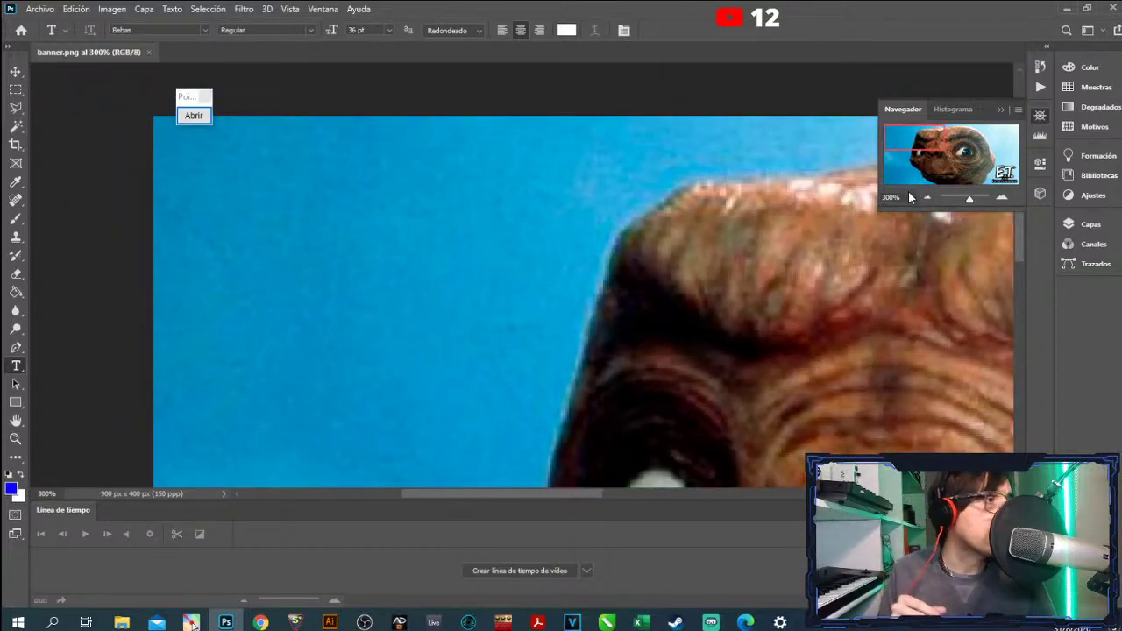
{"action": "mouse_move", "coordinate": [933, 147]}
{"action": "left_mouse_down"}
{"action": "mouse_move", "coordinate": [938, 177]}
{"action": "mouse_move", "coordinate": [923, 147]}
{"action": "left_mouse_up"}
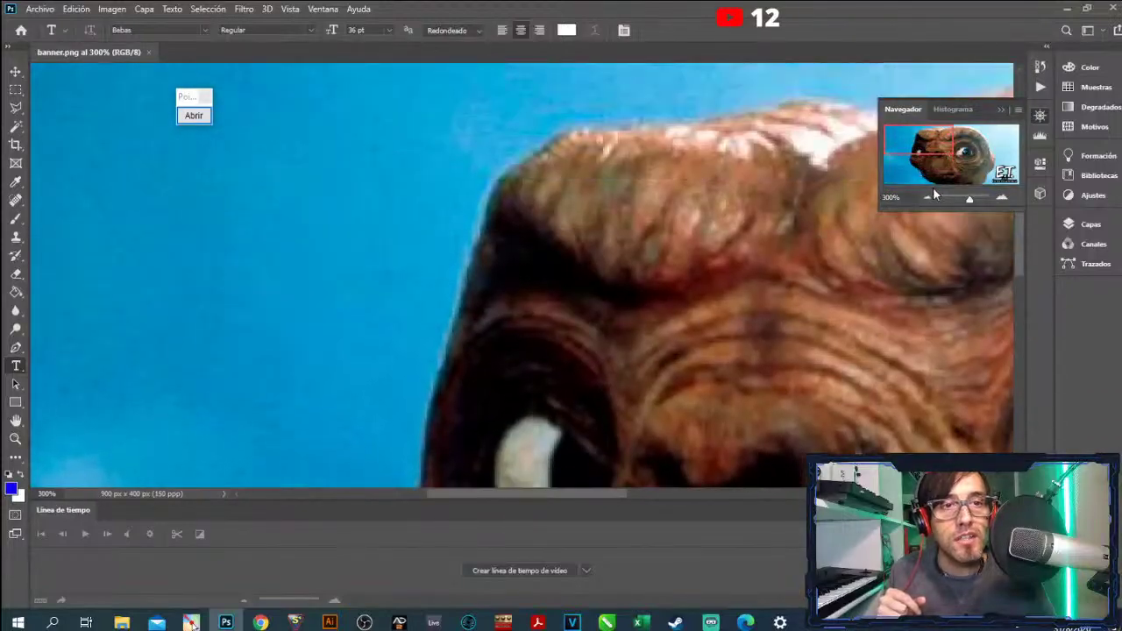
{"action": "left_click", "coordinate": [929, 197]}
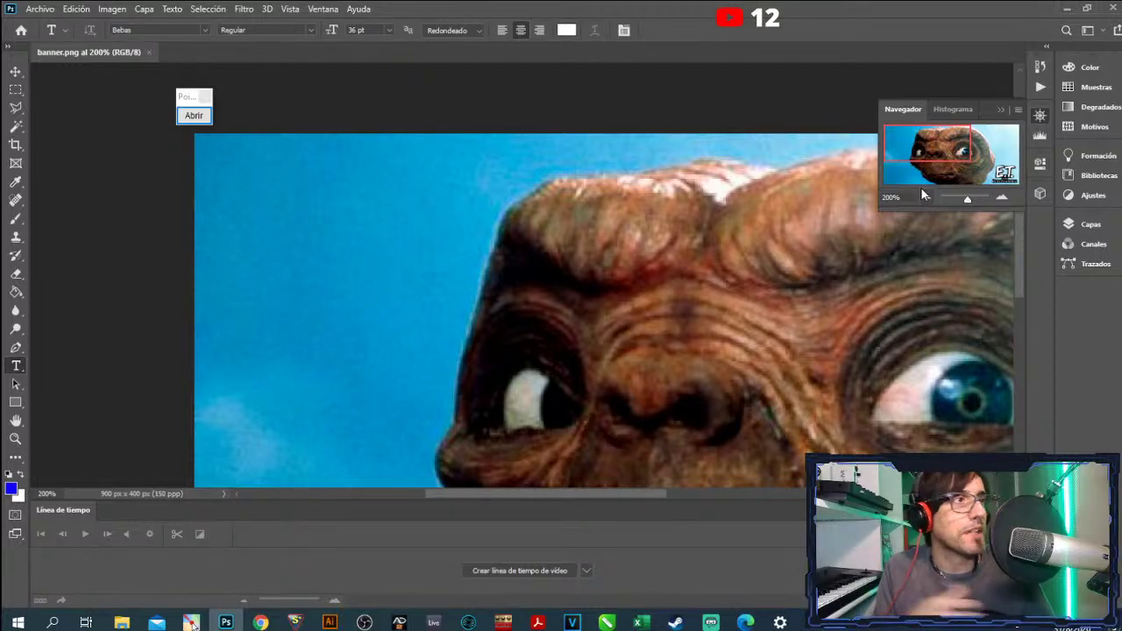
{"action": "mouse_move", "coordinate": [939, 153]}
{"action": "left_mouse_down"}
{"action": "mouse_move", "coordinate": [979, 177]}
{"action": "mouse_move", "coordinate": [987, 146]}
{"action": "mouse_move", "coordinate": [956, 150]}
{"action": "left_mouse_up"}
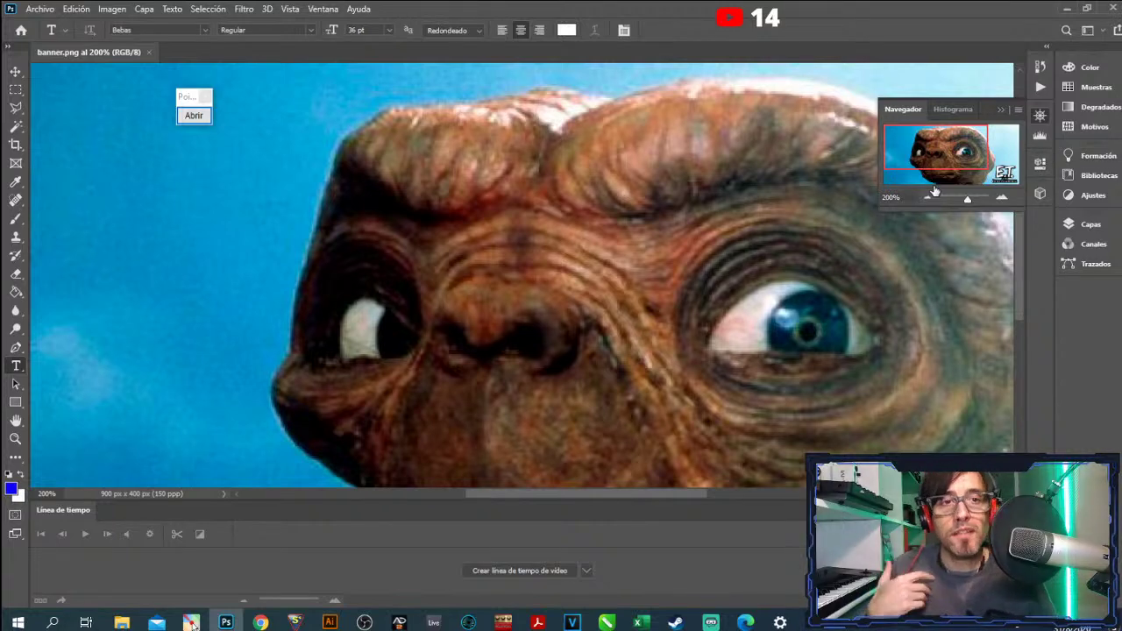
- Open and close Pointofix's annotation tools, then open Photoshop's Ventana menu
{"action": "left_click", "coordinate": [194, 115]}
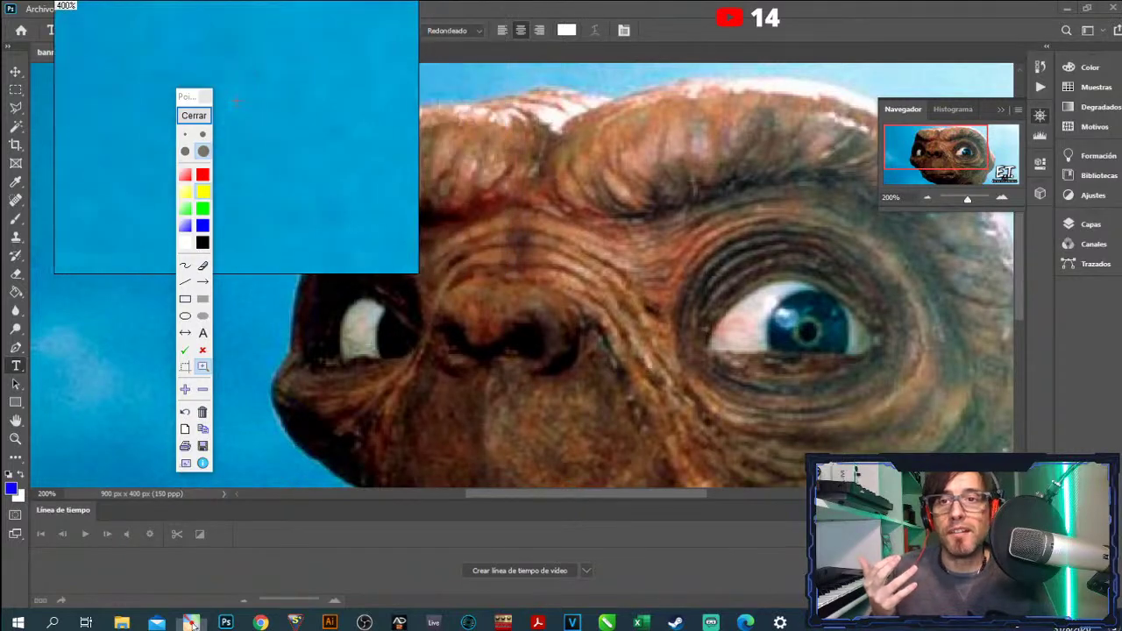
{"action": "left_click", "coordinate": [194, 115]}
{"action": "left_click", "coordinate": [321, 9]}
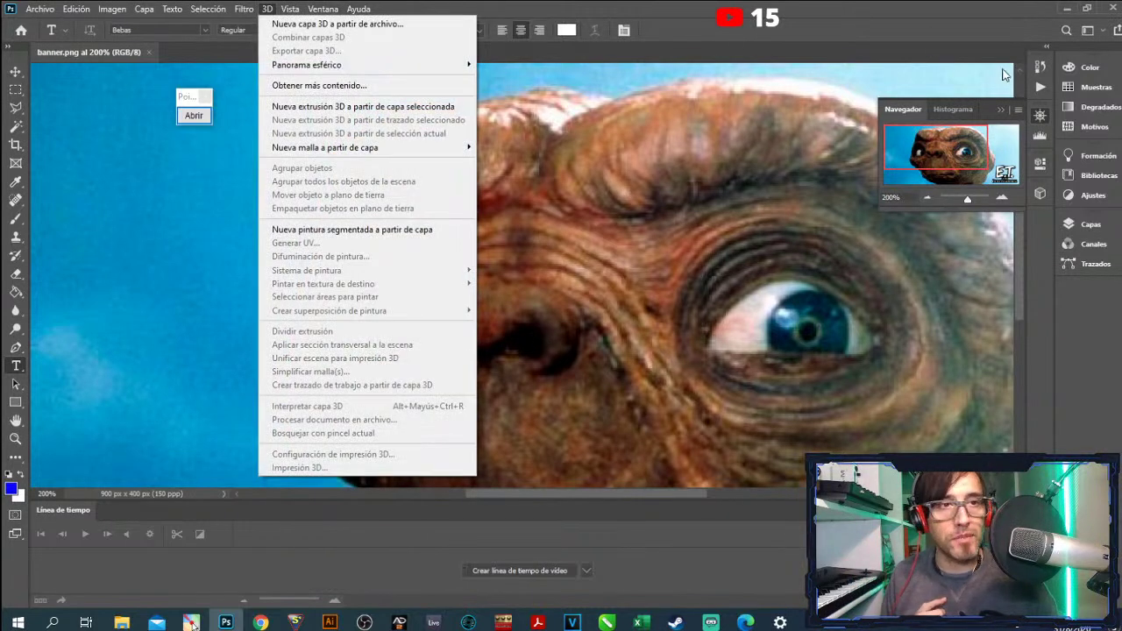
- Show the Historia panel with the banner.png snapshot and Abrir step, enlarged taller
{"action": "left_click", "coordinate": [1040, 67]}
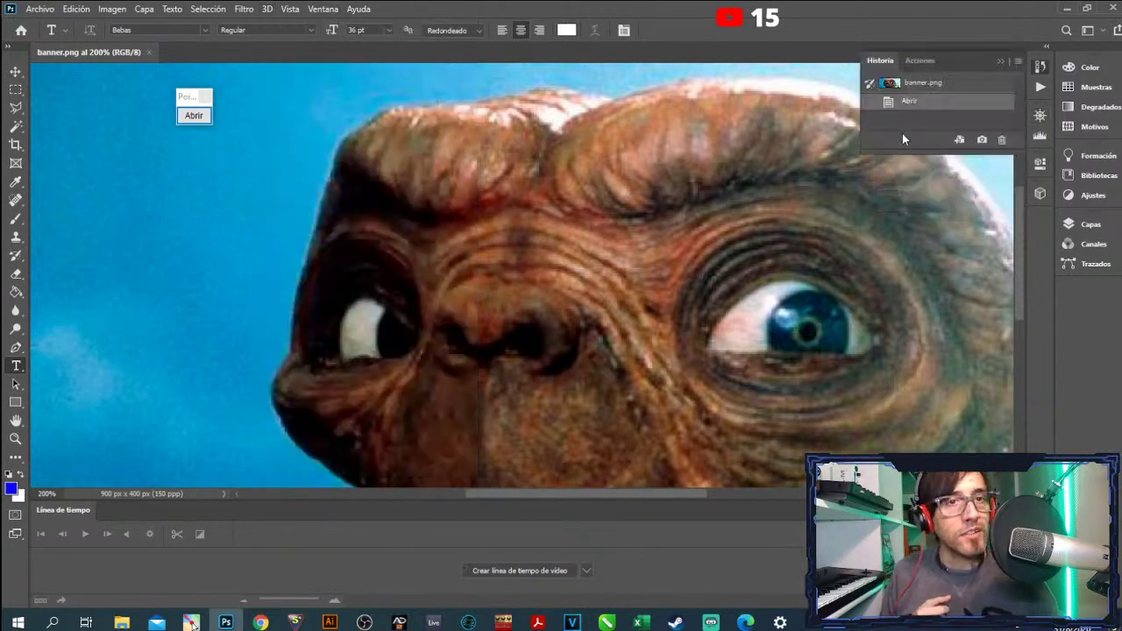
{"action": "left_click_drag", "start_coordinate": [907, 157], "coordinate": [907, 277]}
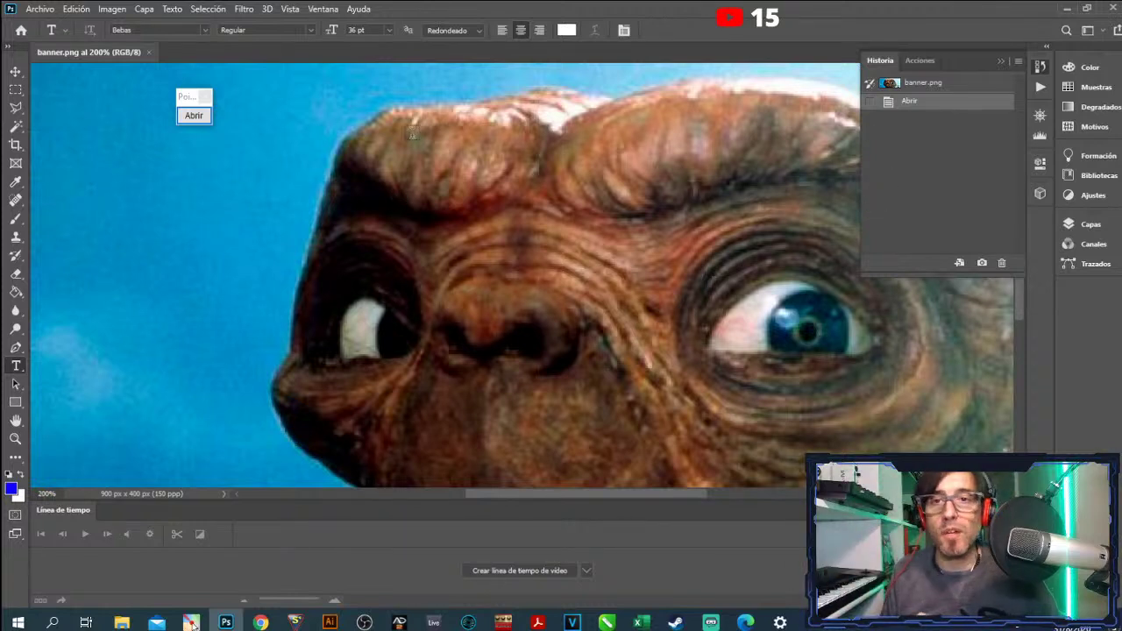
- Swap the History panel for Navigator, view the banner at 100%, and open the Imagen menu
{"action": "left_click", "coordinate": [1038, 122]}
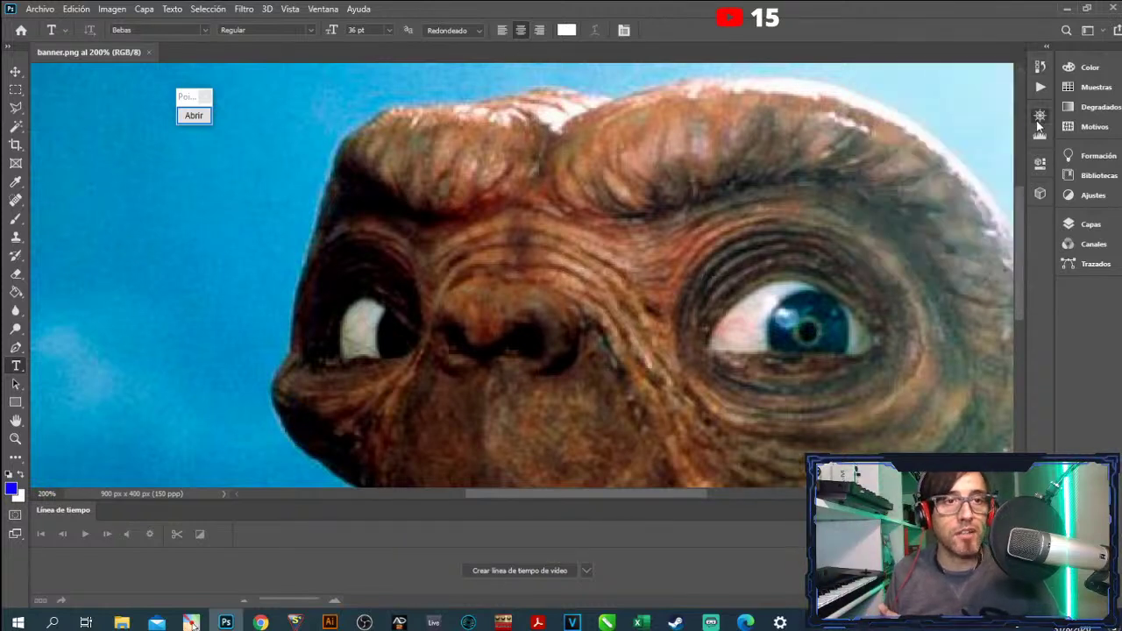
{"action": "left_click", "coordinate": [1039, 116]}
{"action": "left_click", "coordinate": [927, 198]}
{"action": "left_click", "coordinate": [927, 197]}
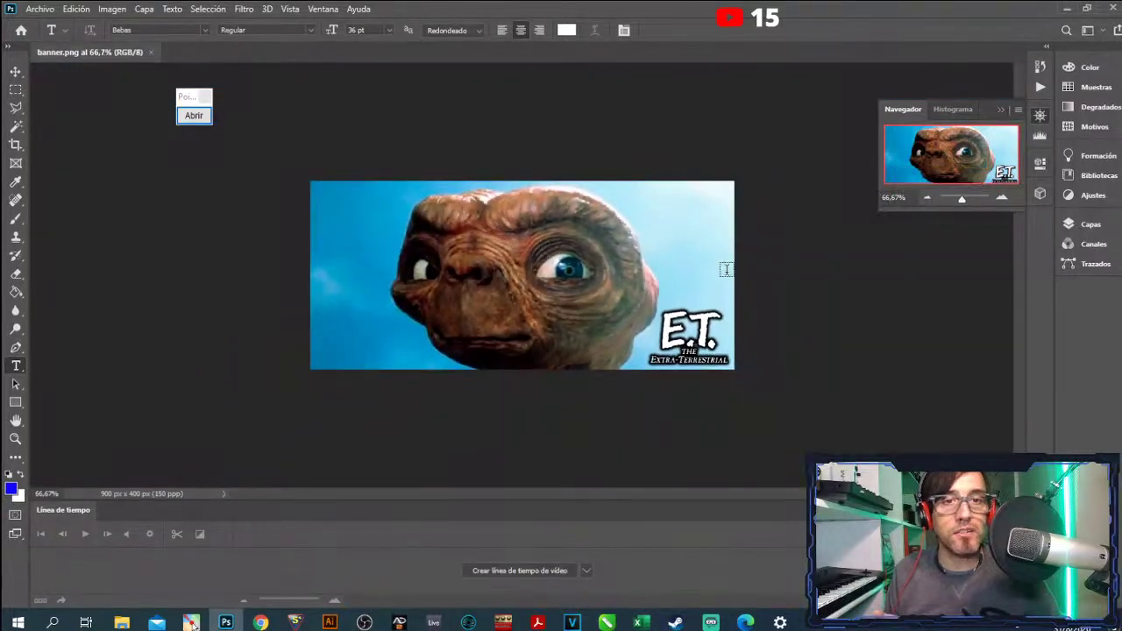
{"action": "key", "text": "ctrl+1"}
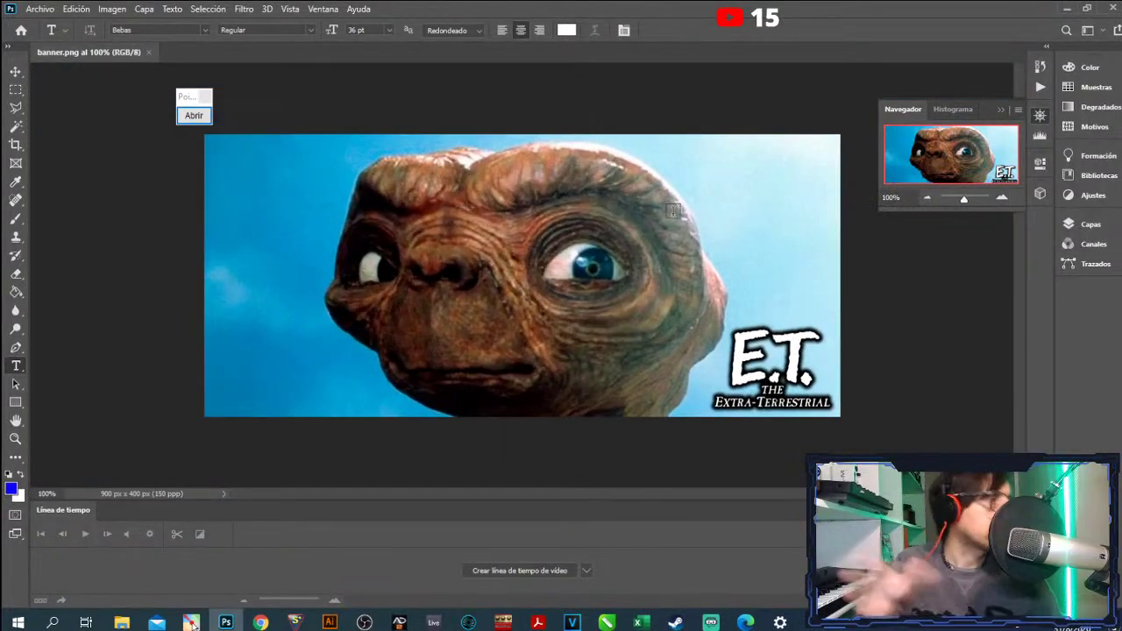
{"action": "left_click", "coordinate": [123, 9]}
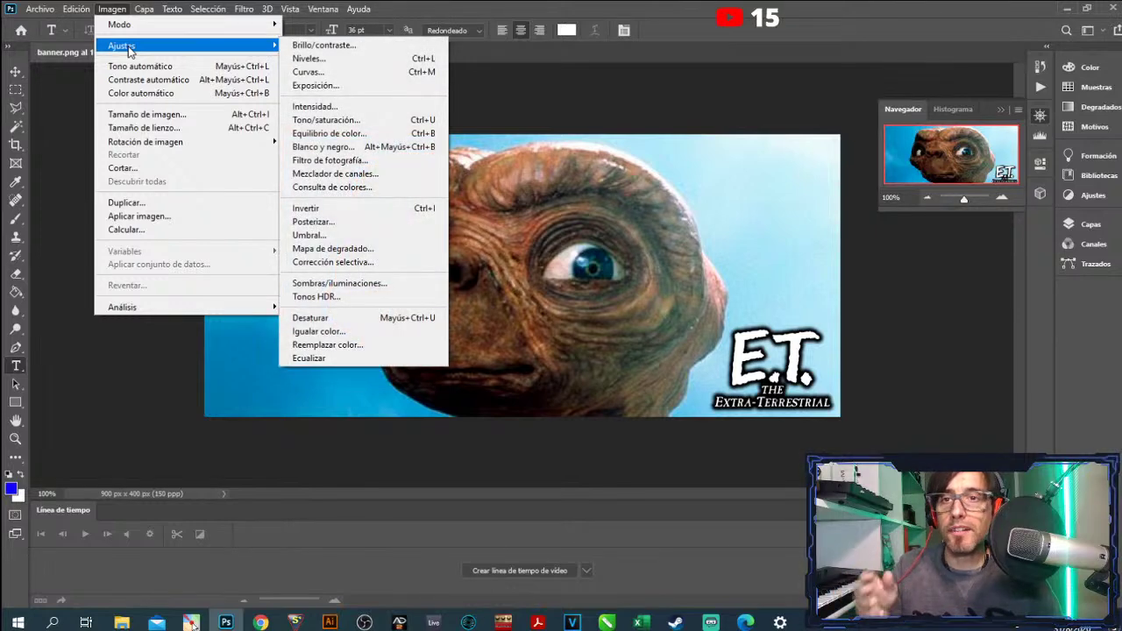
{"action": "mouse_move", "coordinate": [149, 24]}
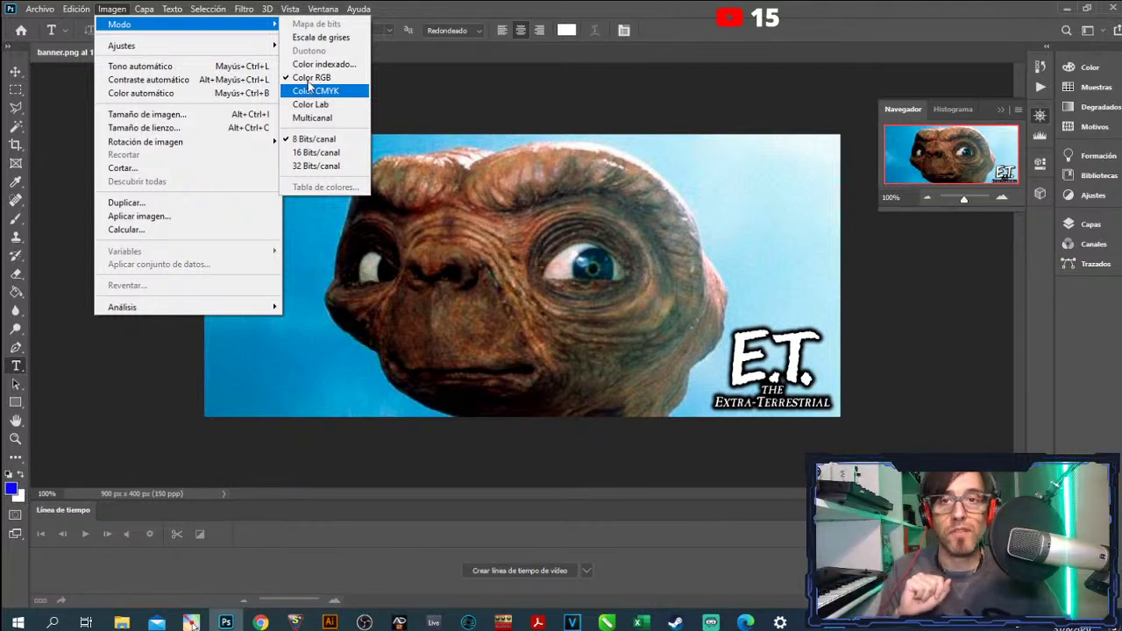
- Convert the banner to Escala de grises, discarding colour, and review the new History state
{"action": "left_click", "coordinate": [316, 39]}
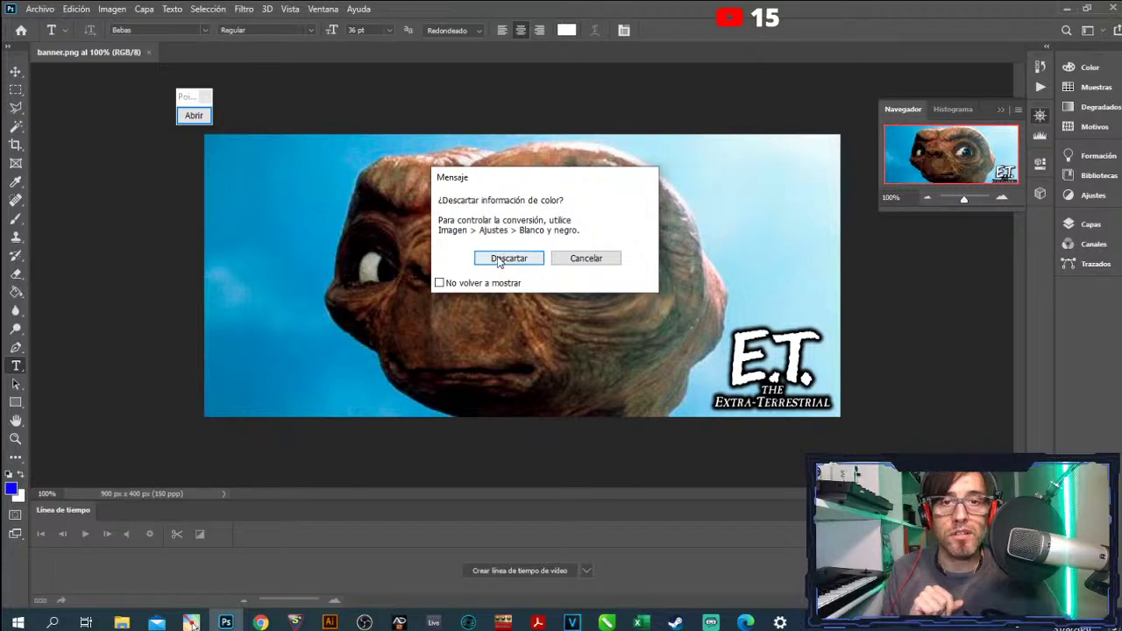
{"action": "left_click", "coordinate": [496, 254]}
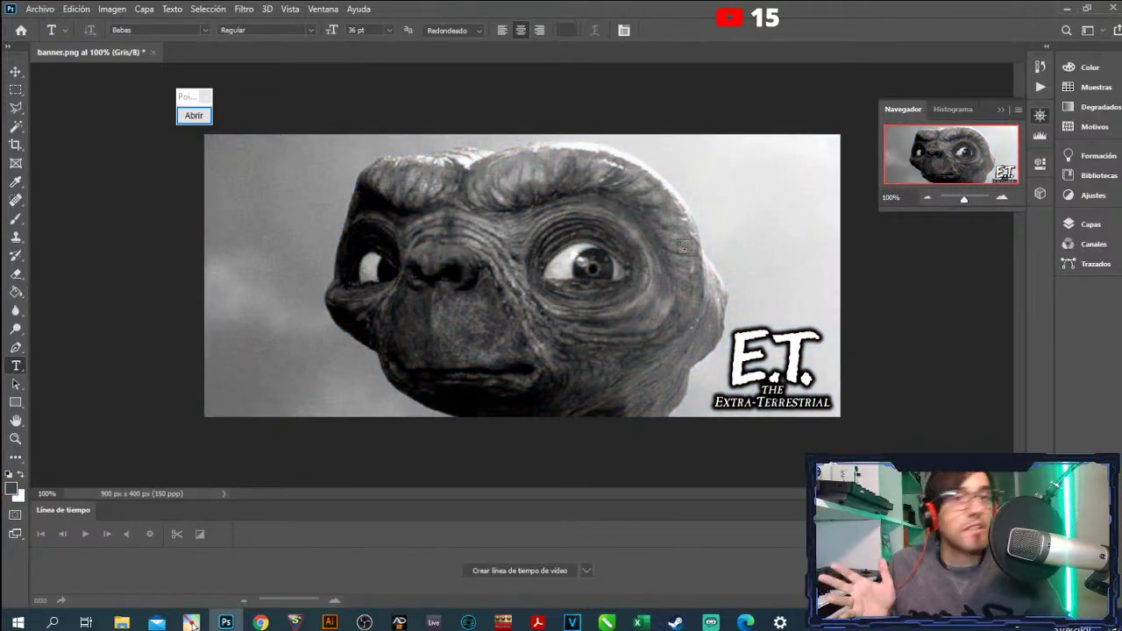
{"action": "left_click", "coordinate": [1040, 67]}
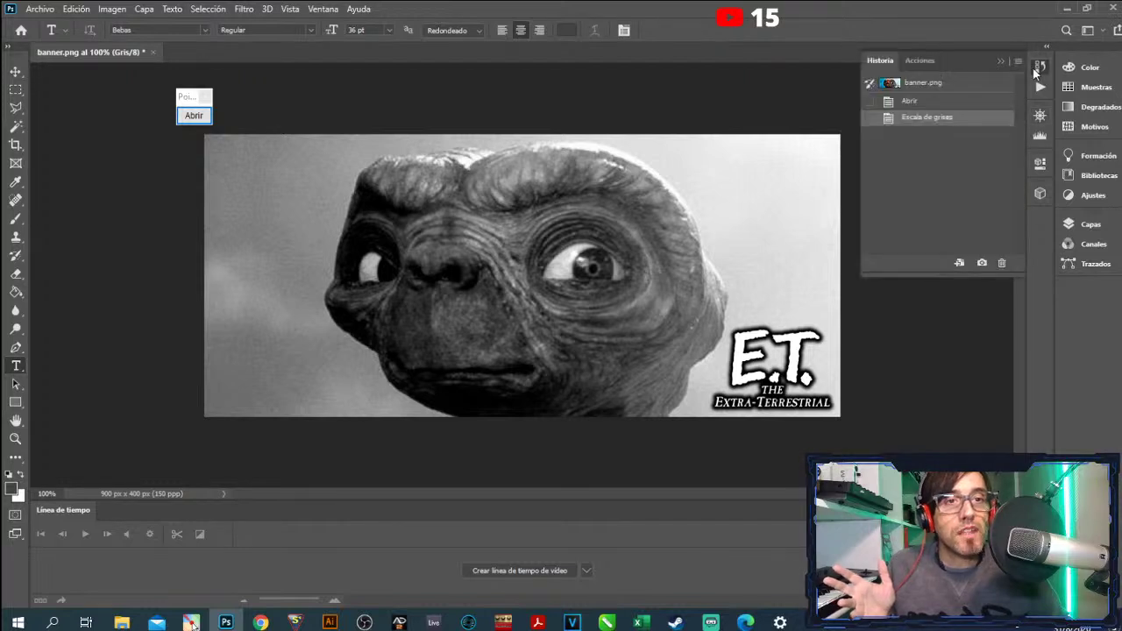
{"action": "left_click", "coordinate": [193, 116]}
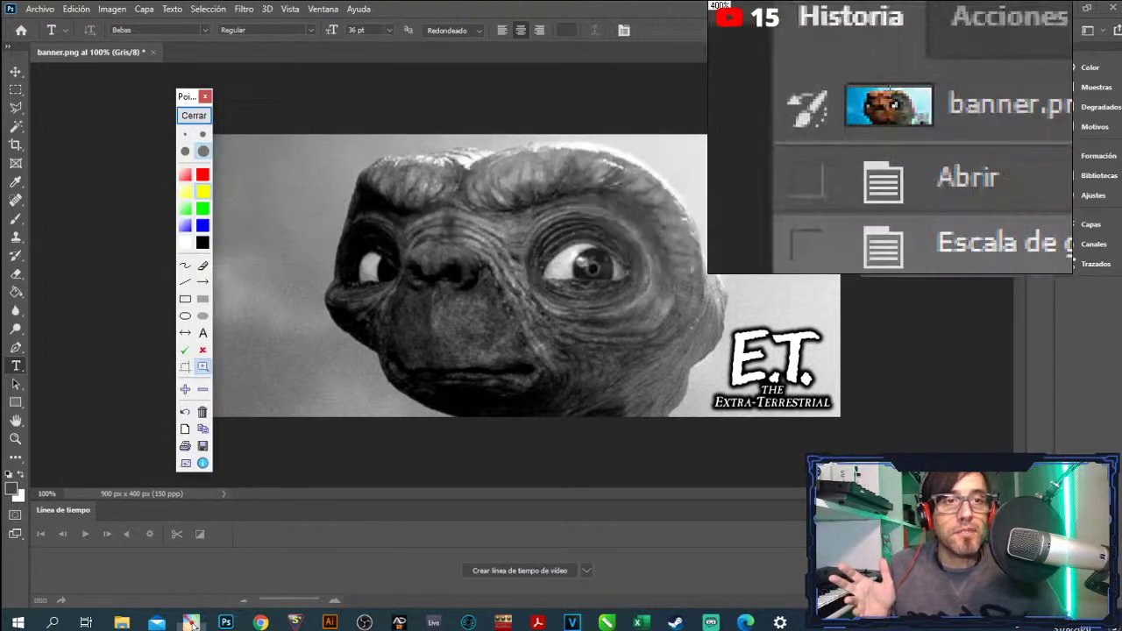
{"action": "scroll", "coordinate": [912, 140], "scroll_direction": "down", "scroll_amount": 2}
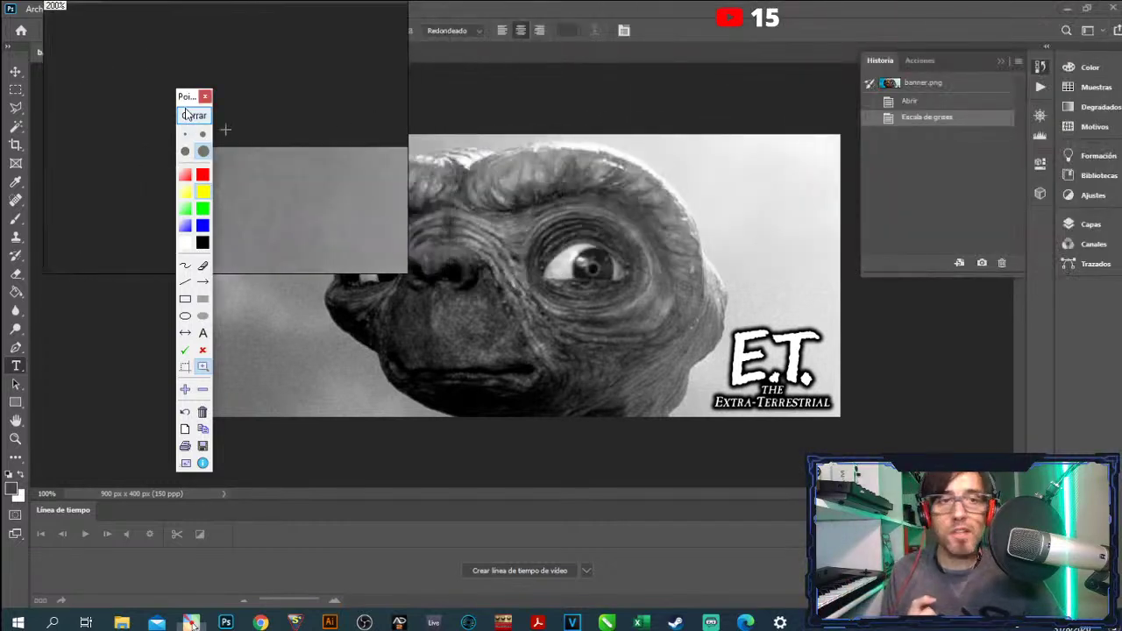
{"action": "left_click", "coordinate": [186, 112]}
{"action": "left_click", "coordinate": [1041, 68]}
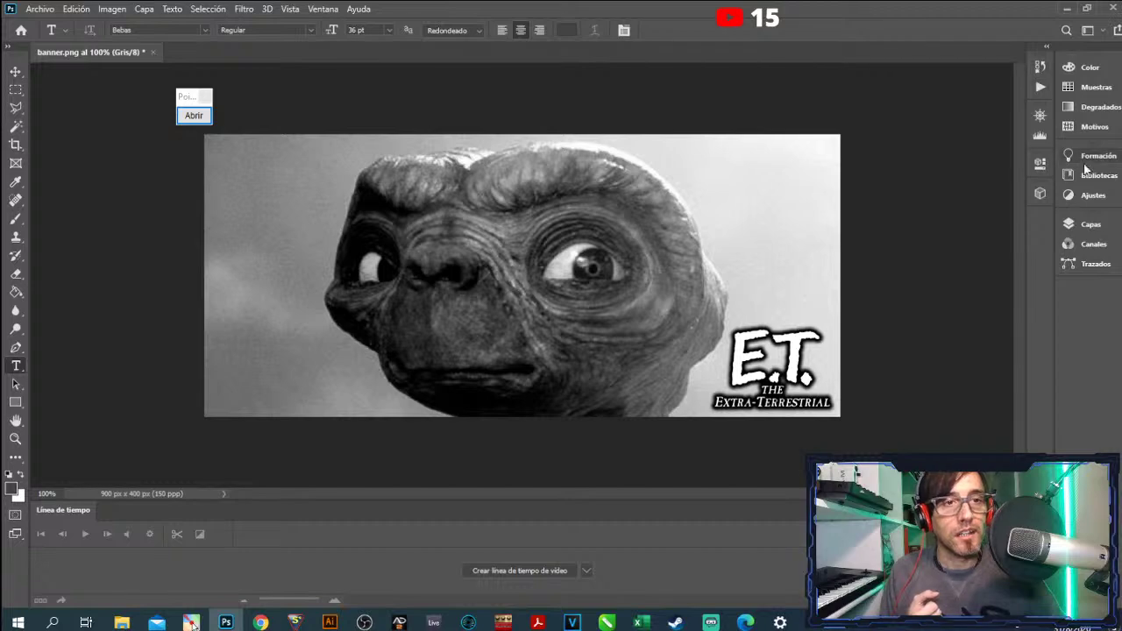
{"action": "left_click", "coordinate": [194, 115]}
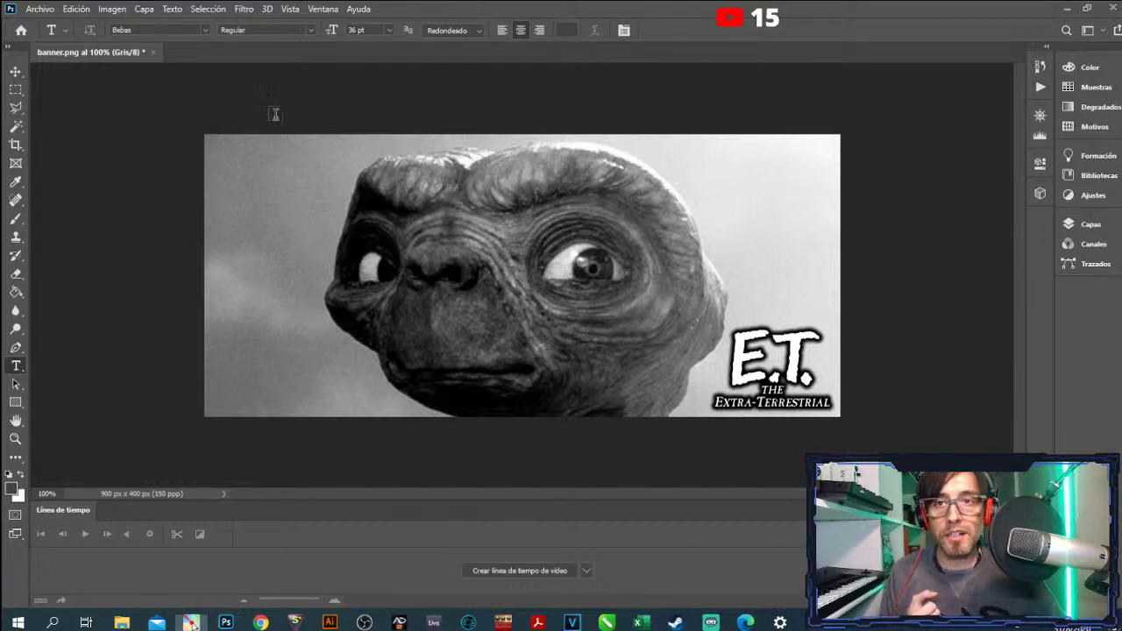
{"action": "left_click", "coordinate": [203, 366]}
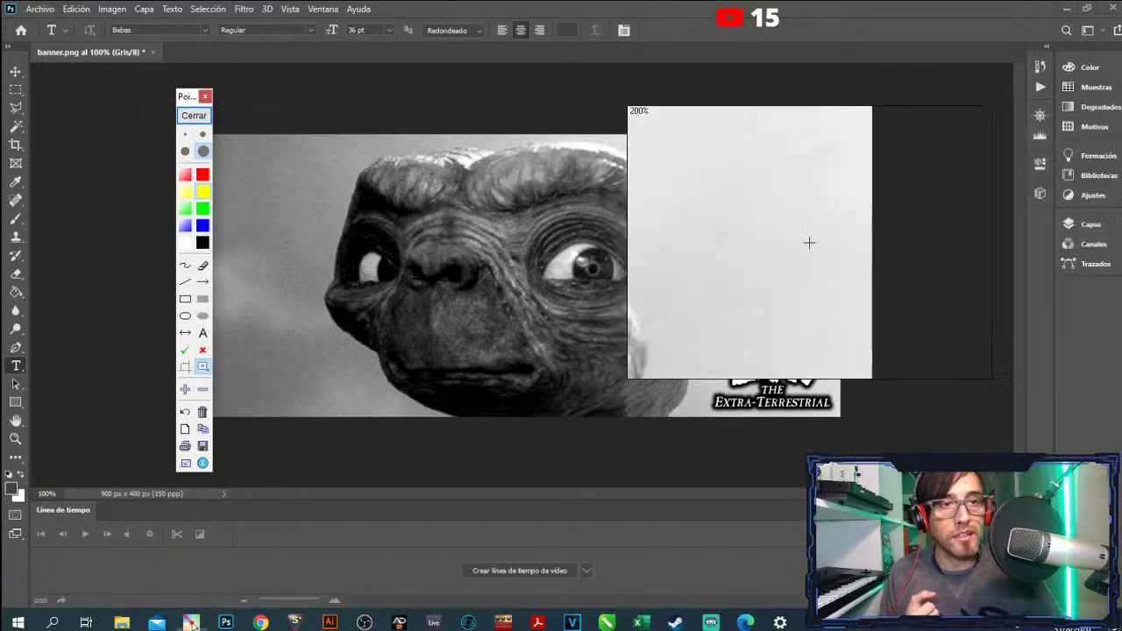
{"action": "left_click", "coordinate": [194, 115]}
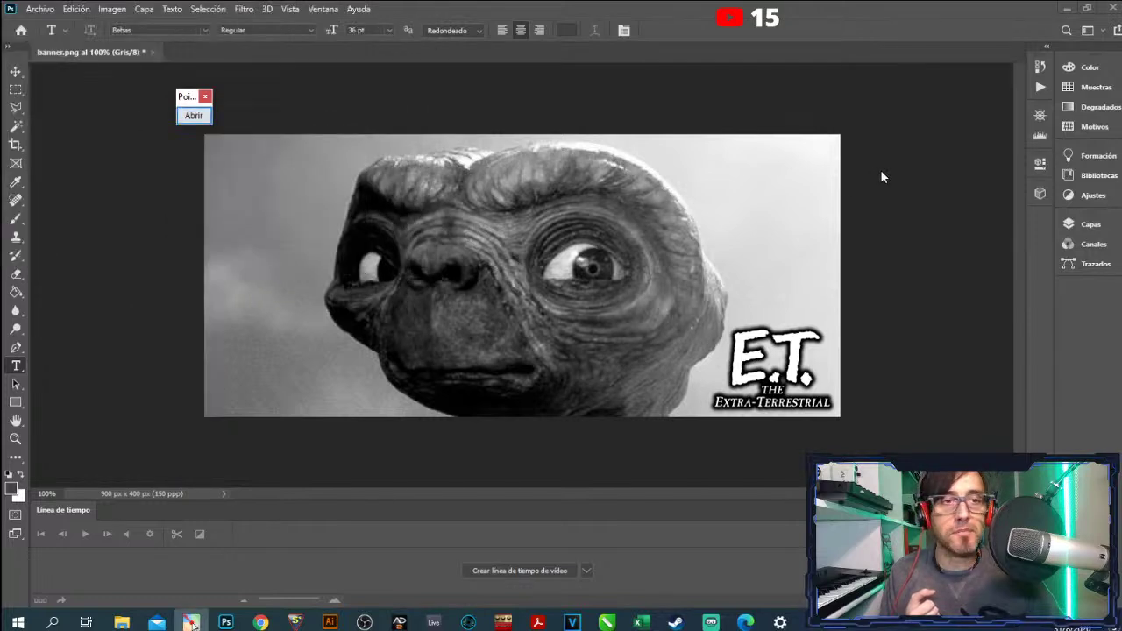
{"action": "left_click", "coordinate": [1087, 224]}
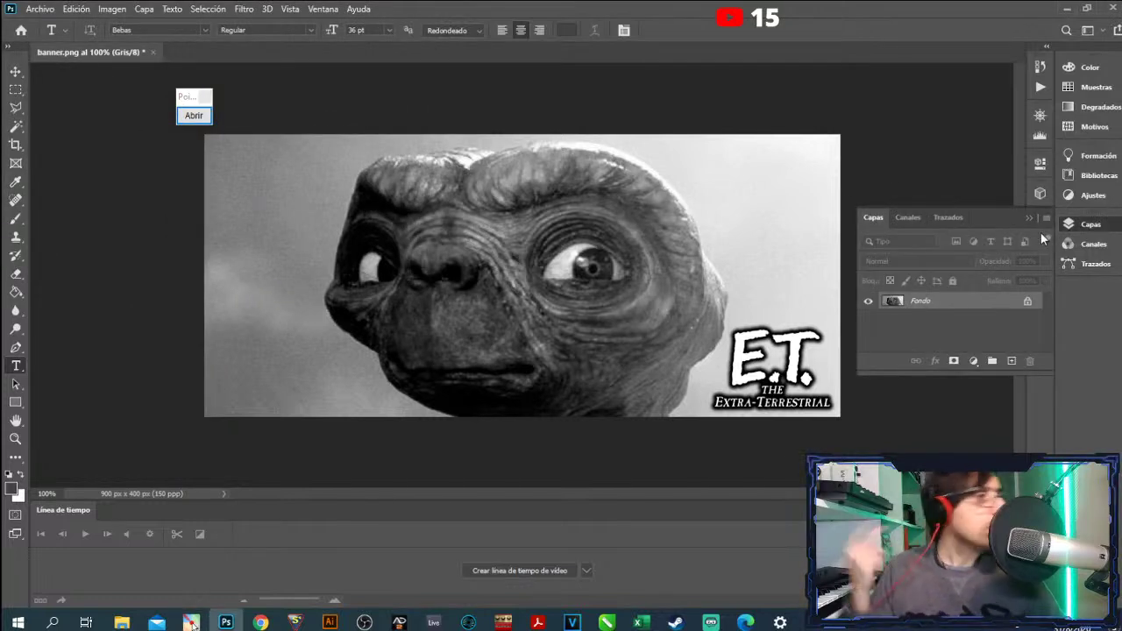
{"action": "left_click", "coordinate": [194, 115]}
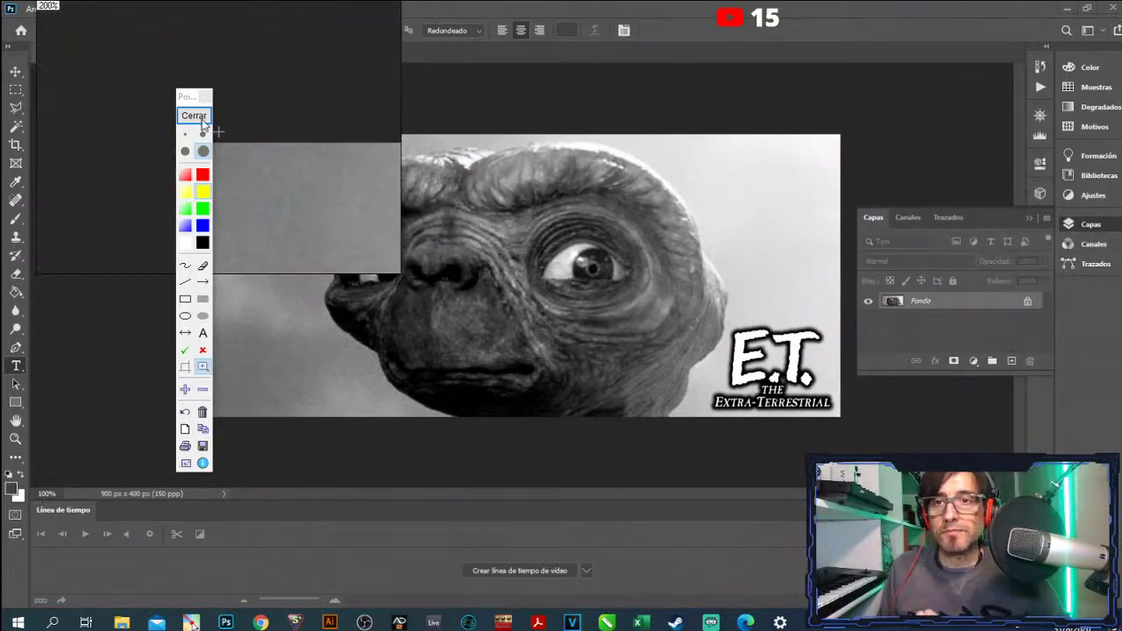
{"action": "left_click_drag", "start_coordinate": [187, 100], "coordinate": [121, 106]}
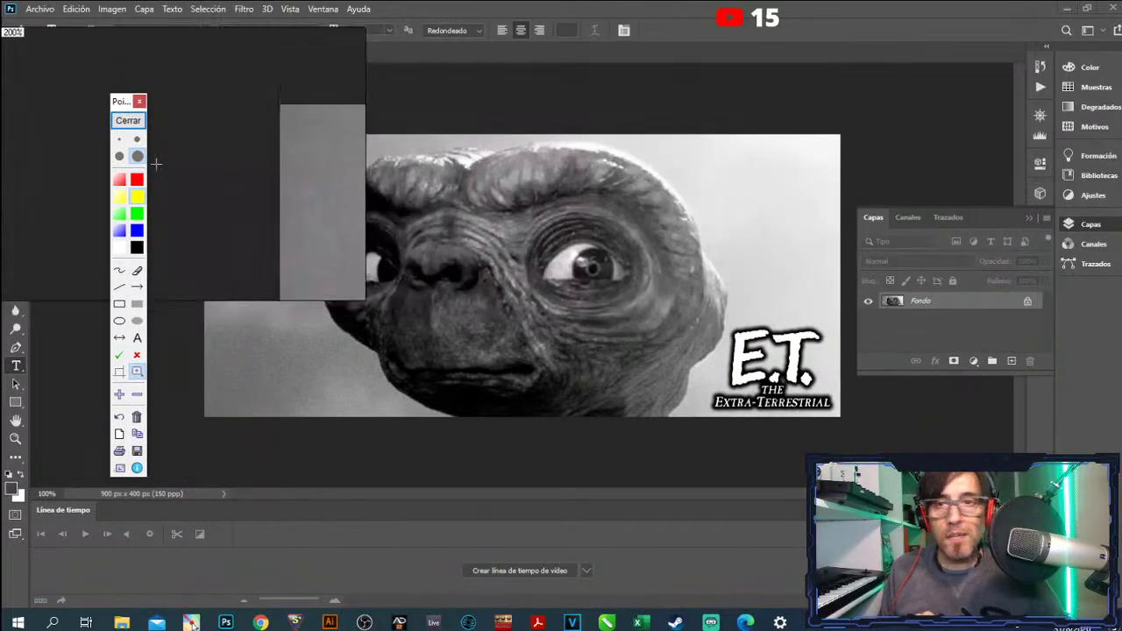
{"action": "left_click", "coordinate": [115, 123]}
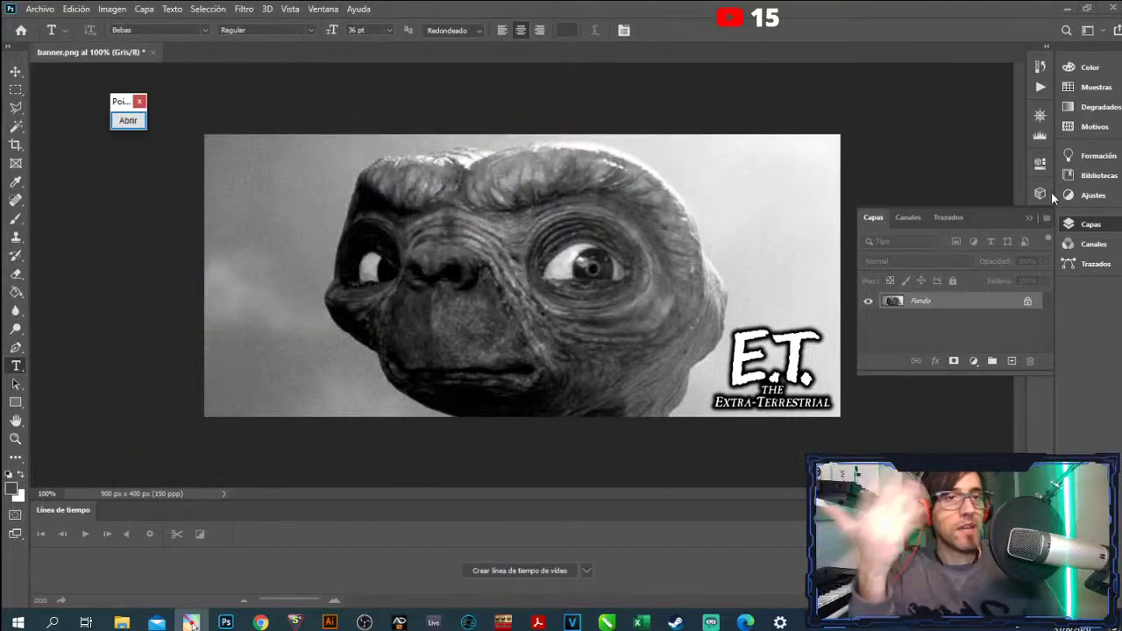
{"action": "left_click", "coordinate": [1039, 117]}
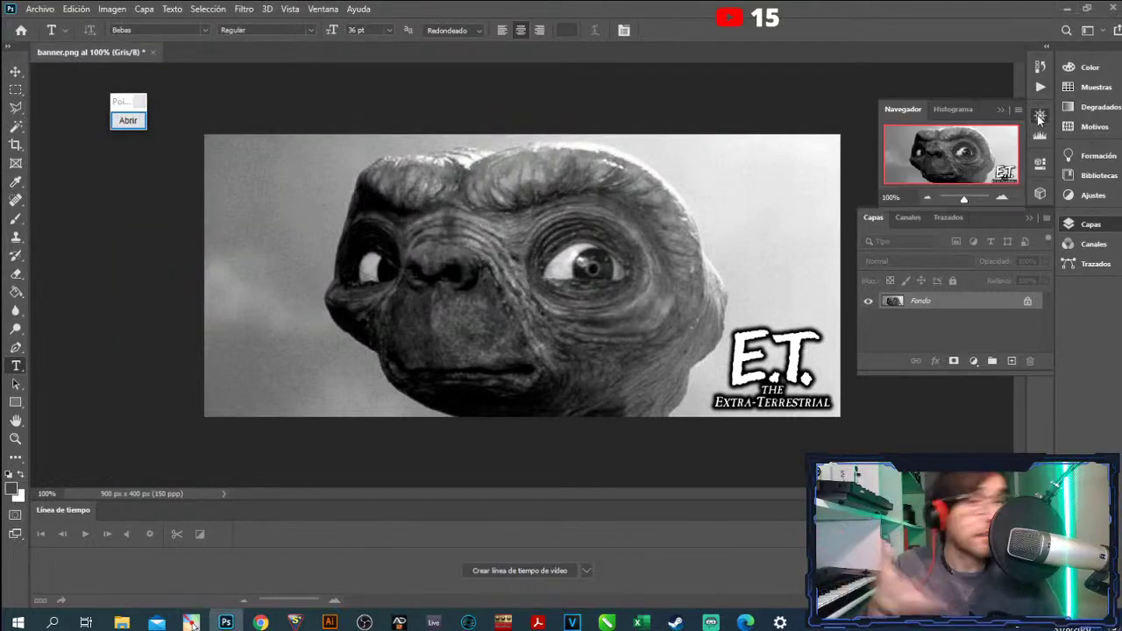
{"action": "left_click", "coordinate": [1001, 199]}
{"action": "left_click", "coordinate": [1001, 199]}
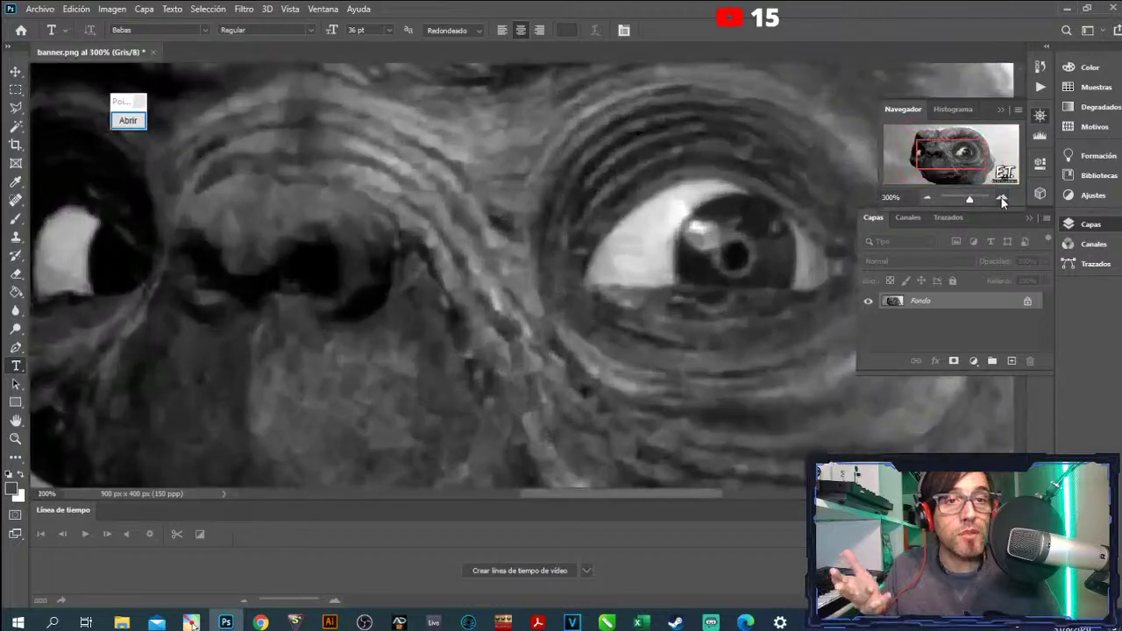
{"action": "left_click_drag", "start_coordinate": [934, 165], "coordinate": [895, 151]}
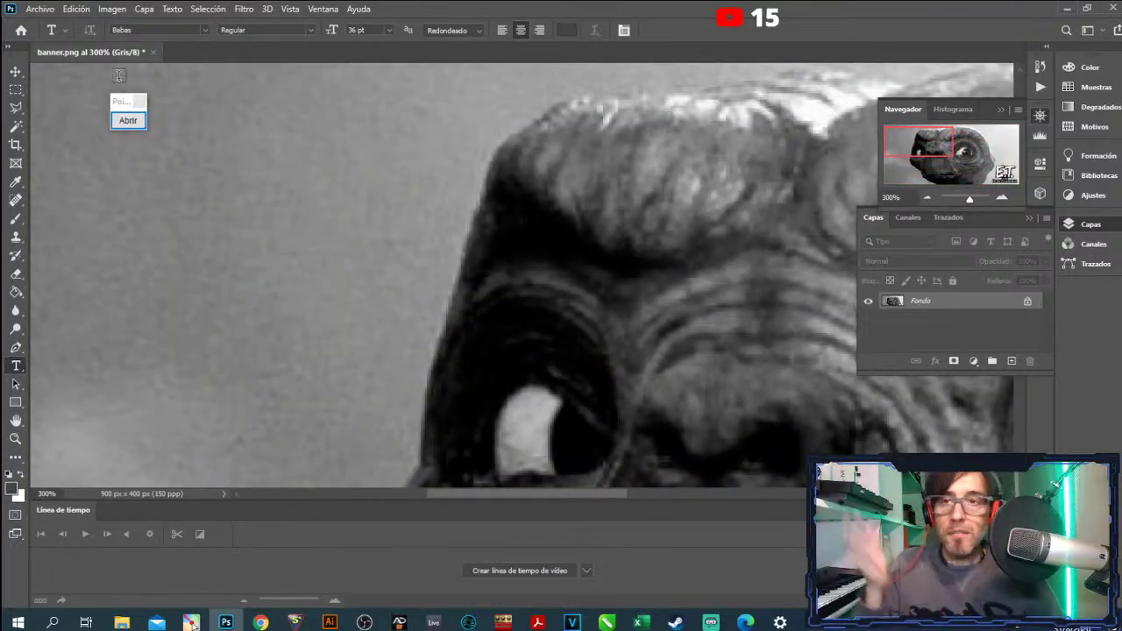
{"action": "left_click", "coordinate": [128, 121]}
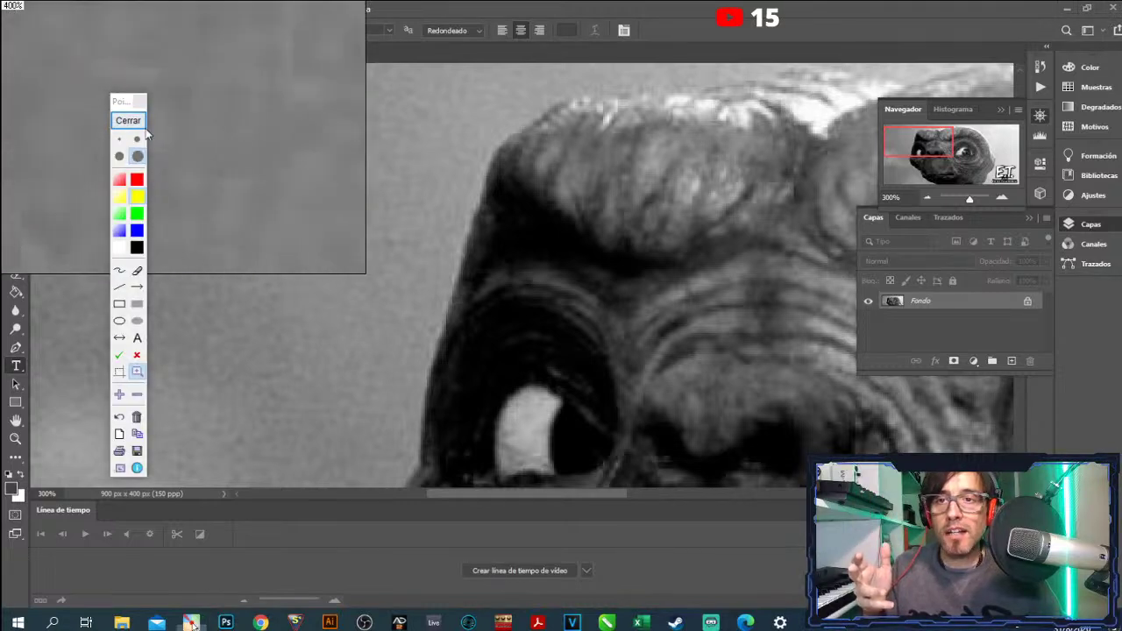
{"action": "left_click", "coordinate": [128, 120]}
- Draw a Polygonal Lasso selection around the grey sky along the left edge of E.T.'s head
{"action": "left_click", "coordinate": [12, 110]}
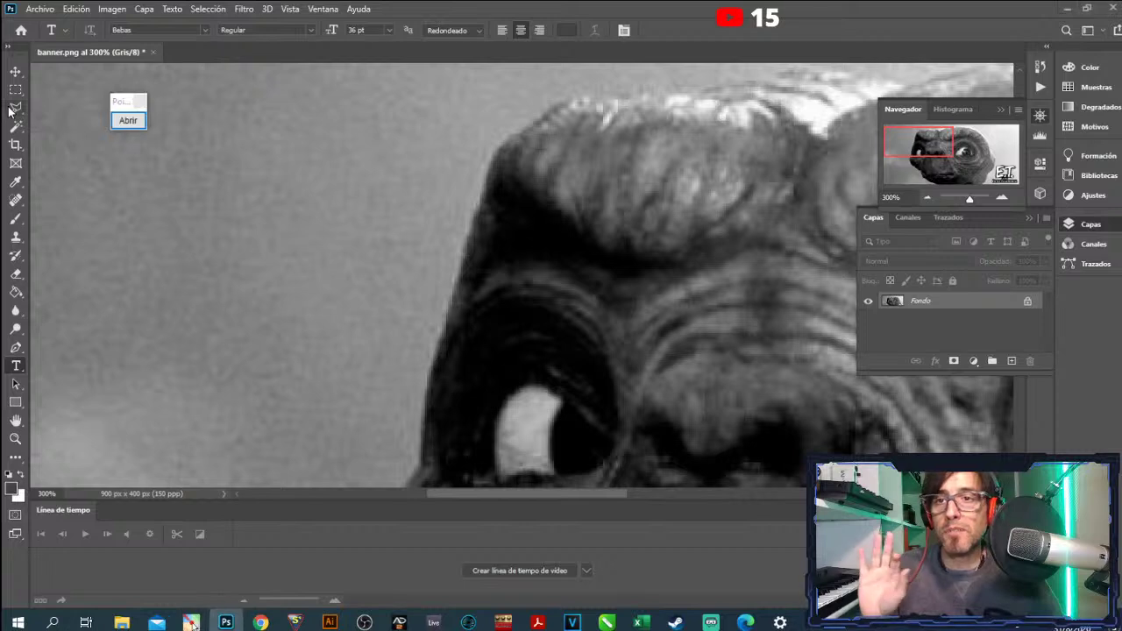
{"action": "left_click", "coordinate": [12, 110]}
{"action": "left_click", "coordinate": [62, 128]}
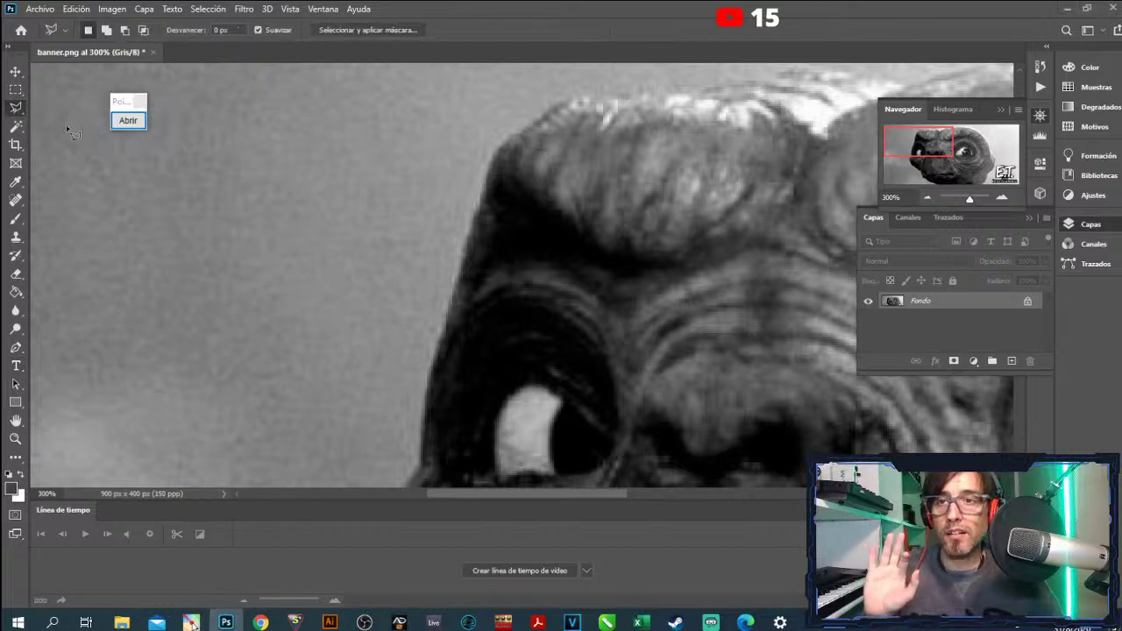
{"action": "left_click", "coordinate": [485, 171]}
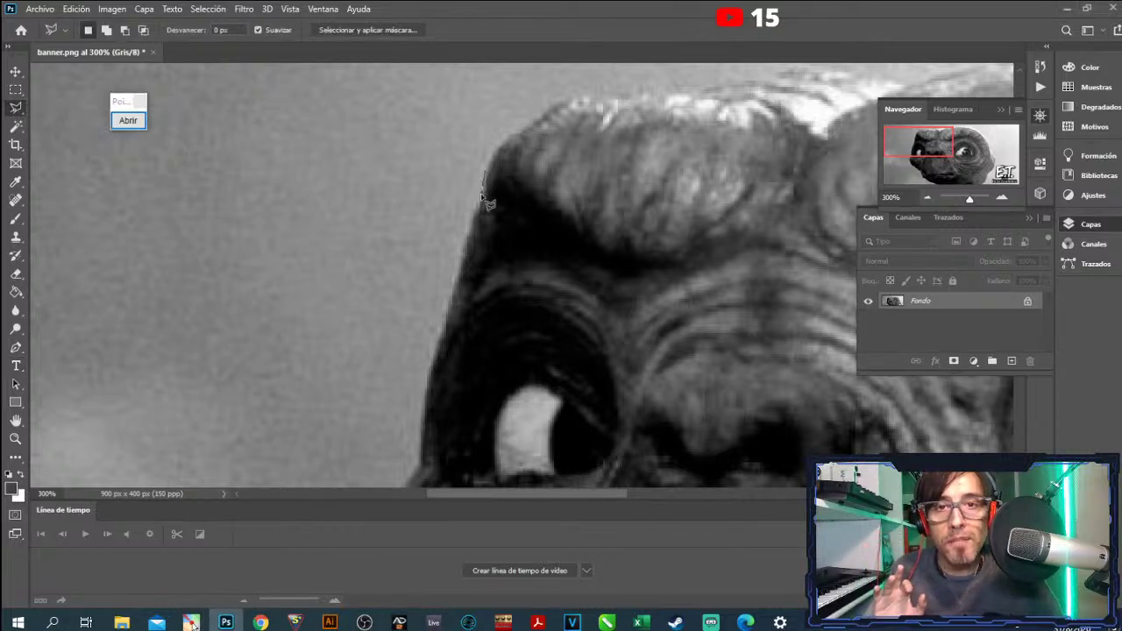
{"action": "left_click", "coordinate": [485, 199]}
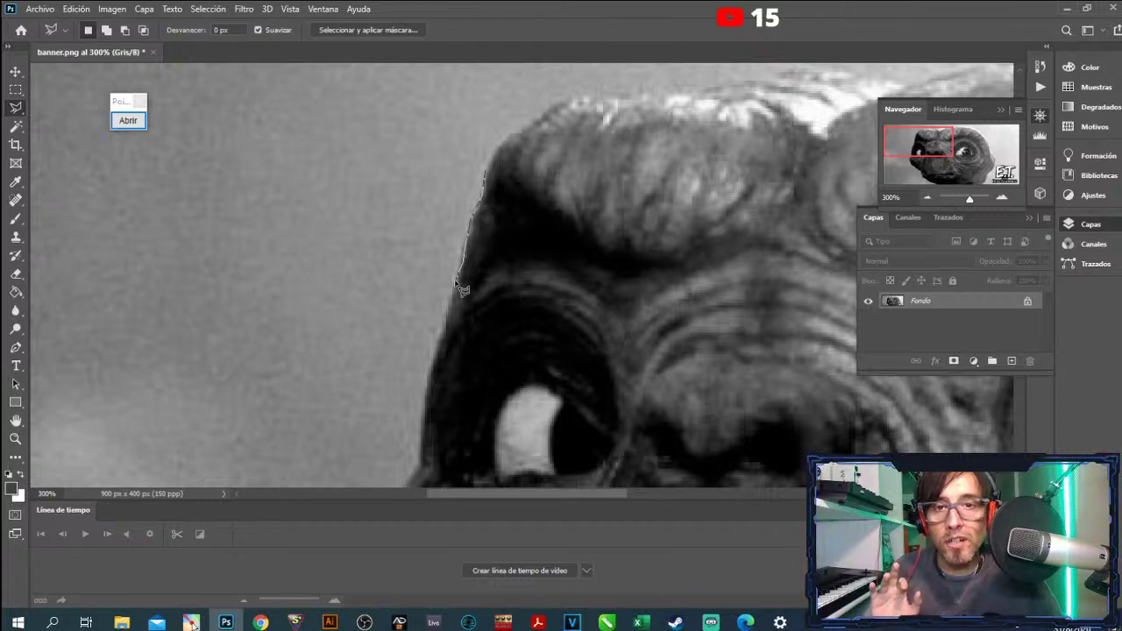
{"action": "left_click", "coordinate": [445, 331]}
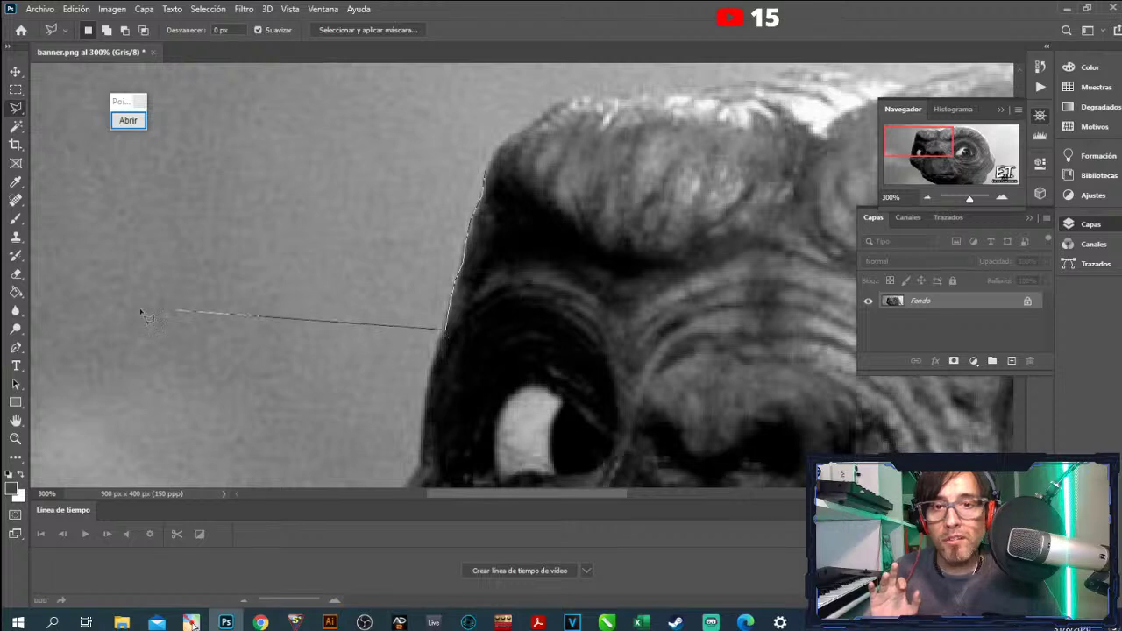
{"action": "left_click", "coordinate": [72, 301]}
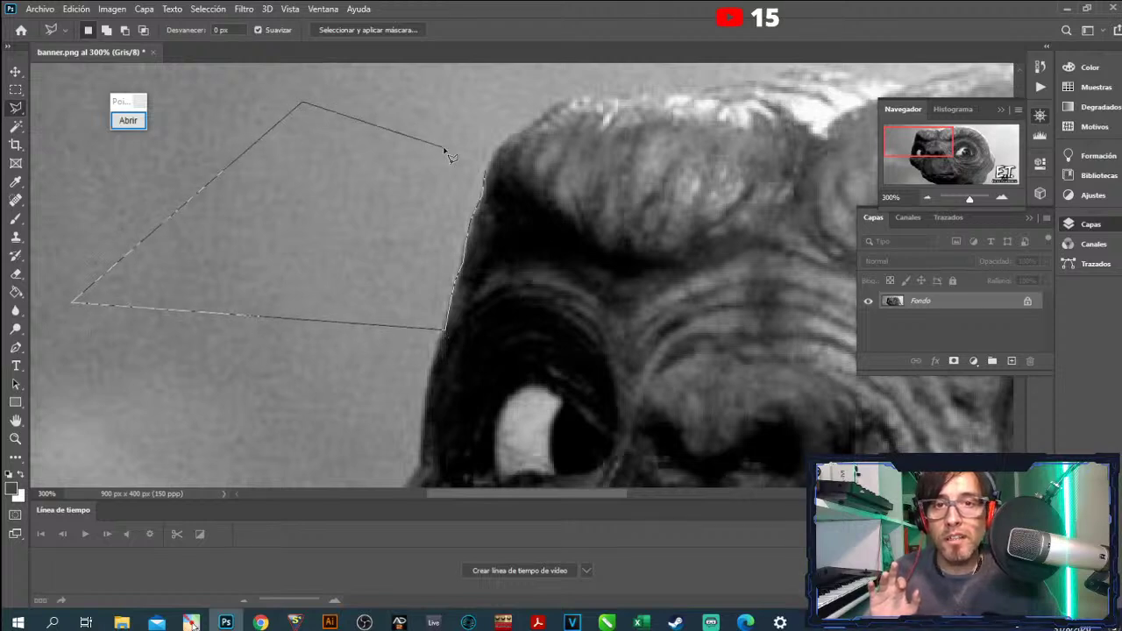
{"action": "left_click", "coordinate": [484, 168]}
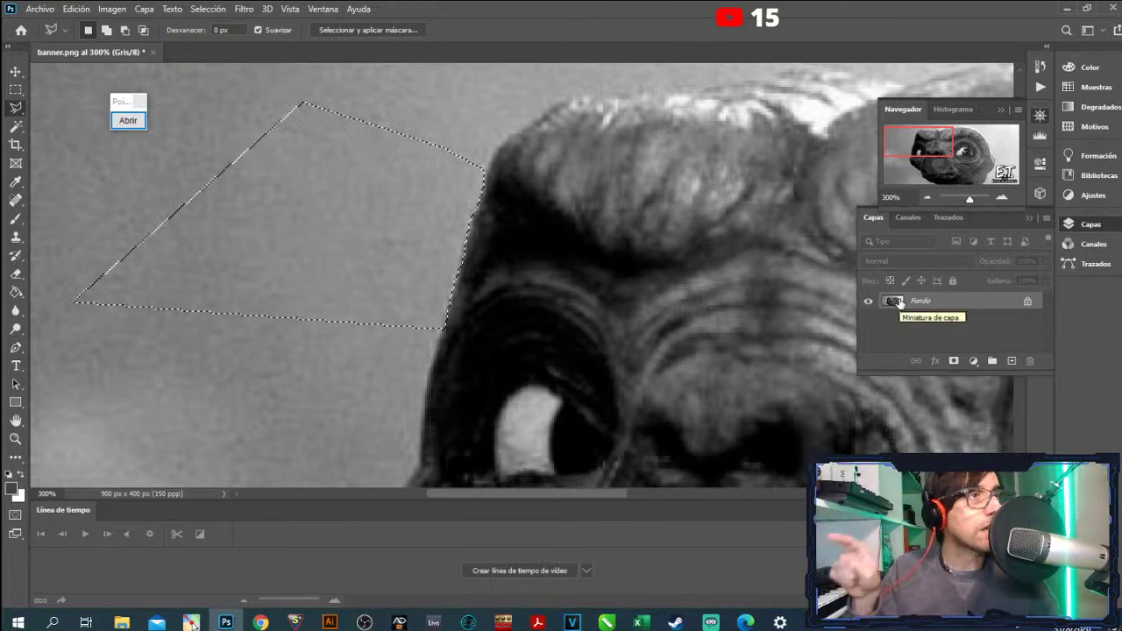
- Apply a Según el contenido fill to the selected sky patch twice
{"action": "key", "text": "shift+F5"}
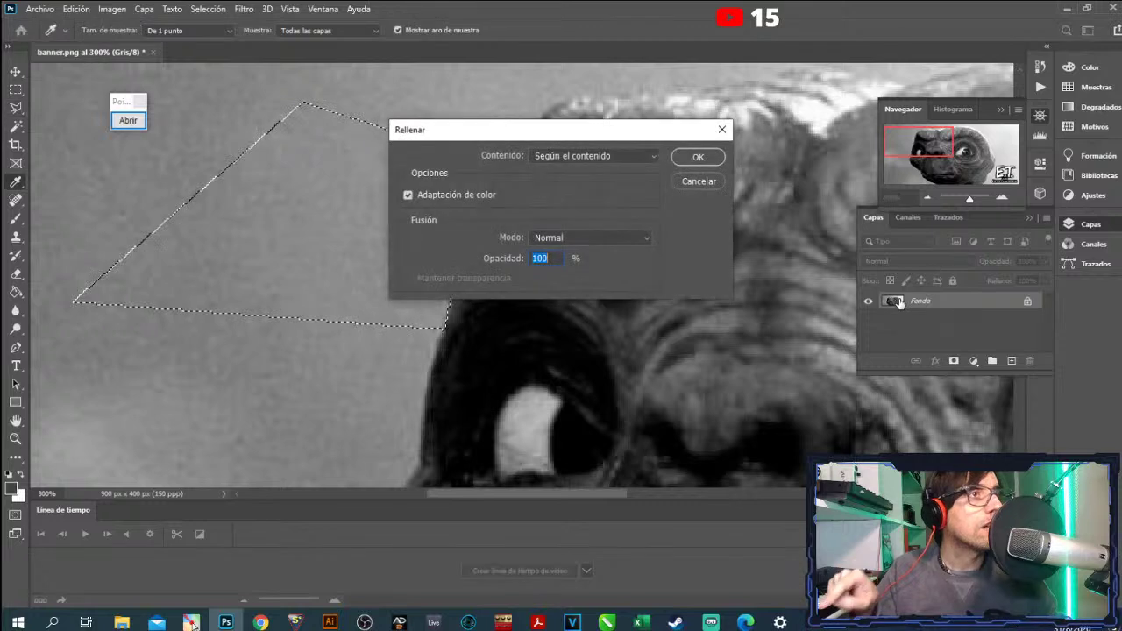
{"action": "left_click", "coordinate": [698, 158]}
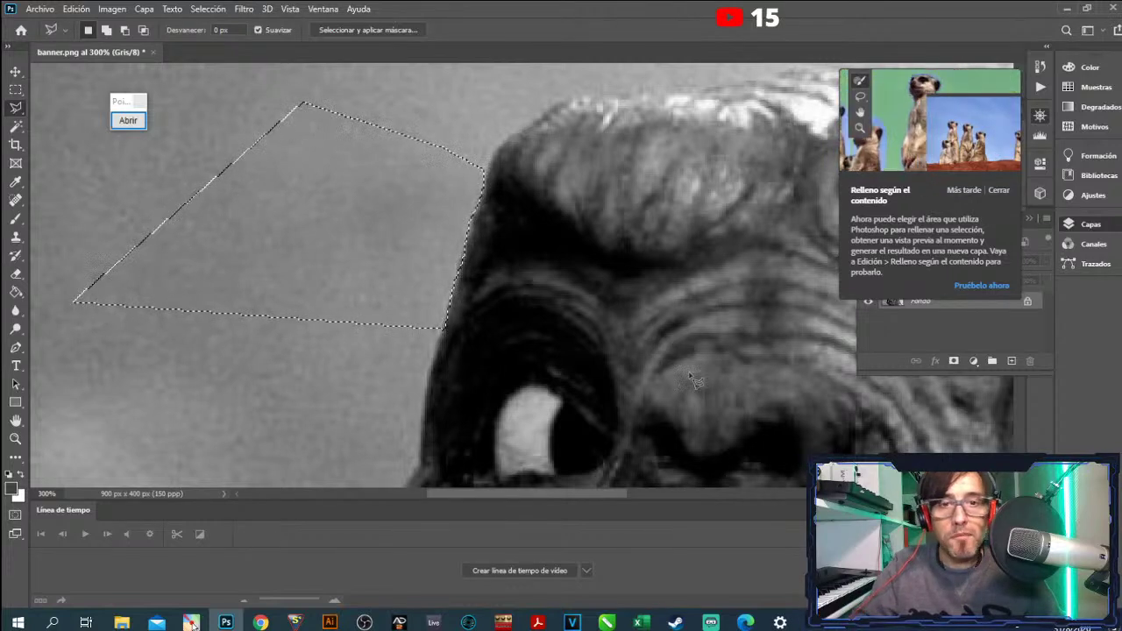
{"action": "key", "text": "Delete"}
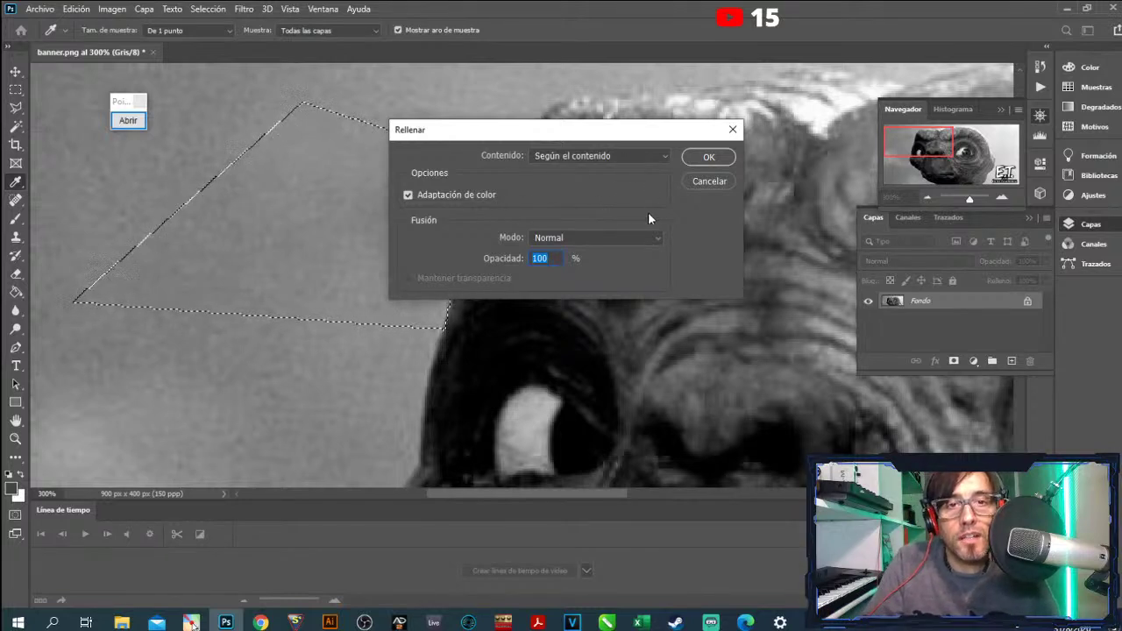
{"action": "left_click", "coordinate": [702, 158]}
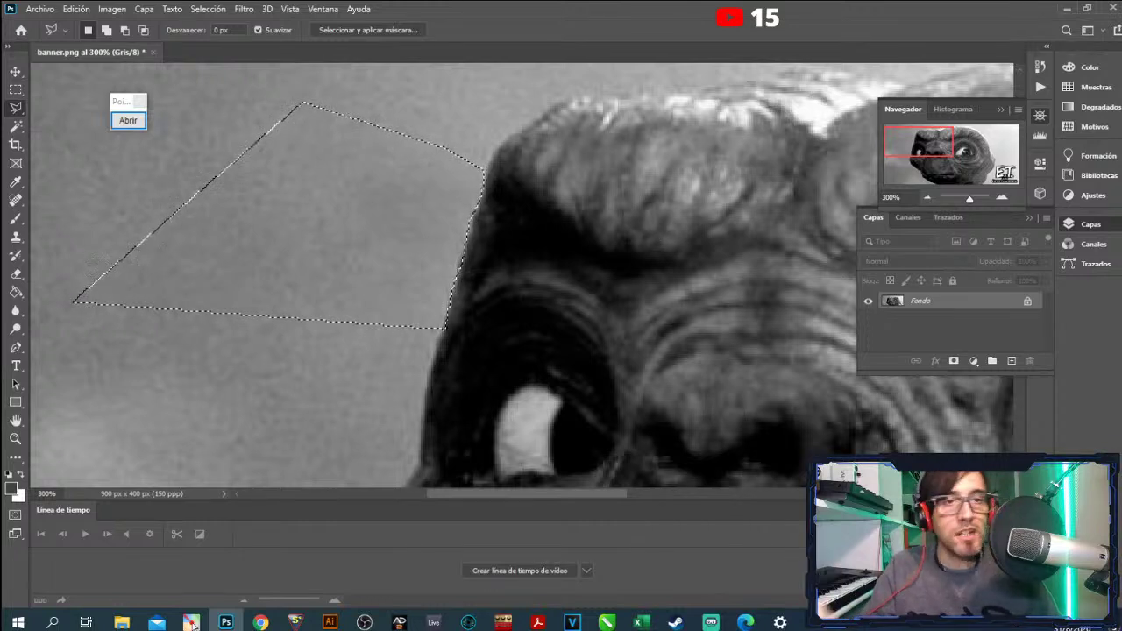
- Convert Fondo into layer Capa 0, delete the selected patch to transparency, and show History
{"action": "double_click", "coordinate": [938, 303]}
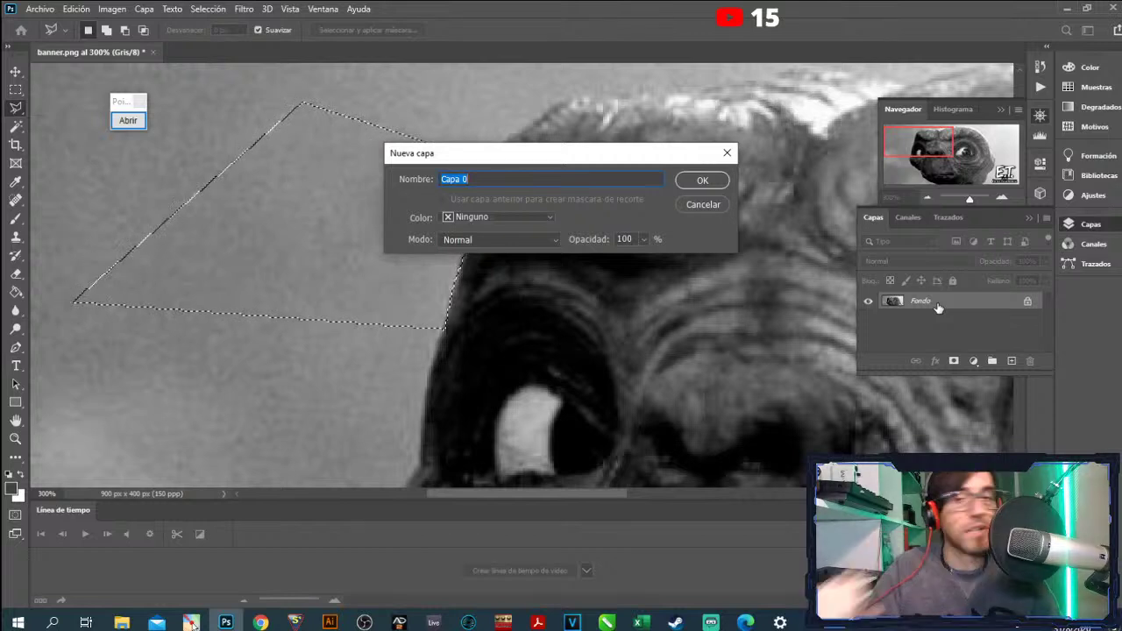
{"action": "left_click", "coordinate": [702, 179]}
{"action": "key", "text": "Delete"}
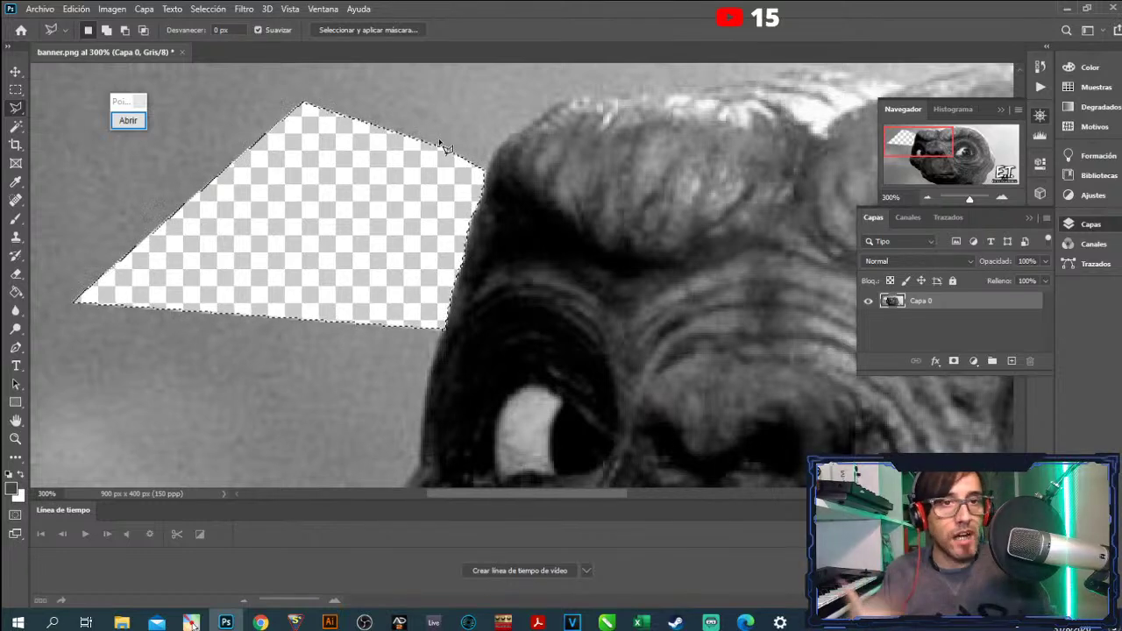
{"action": "left_click", "coordinate": [1040, 68]}
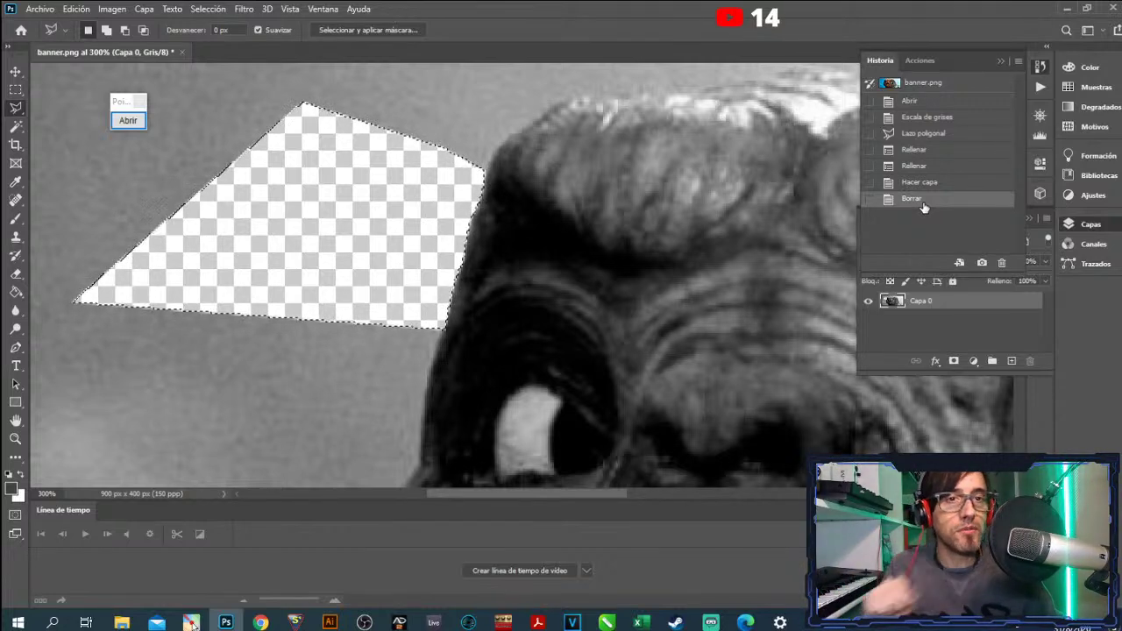
- Step back through each History state until the banner shows its original colour
{"action": "left_click", "coordinate": [928, 184]}
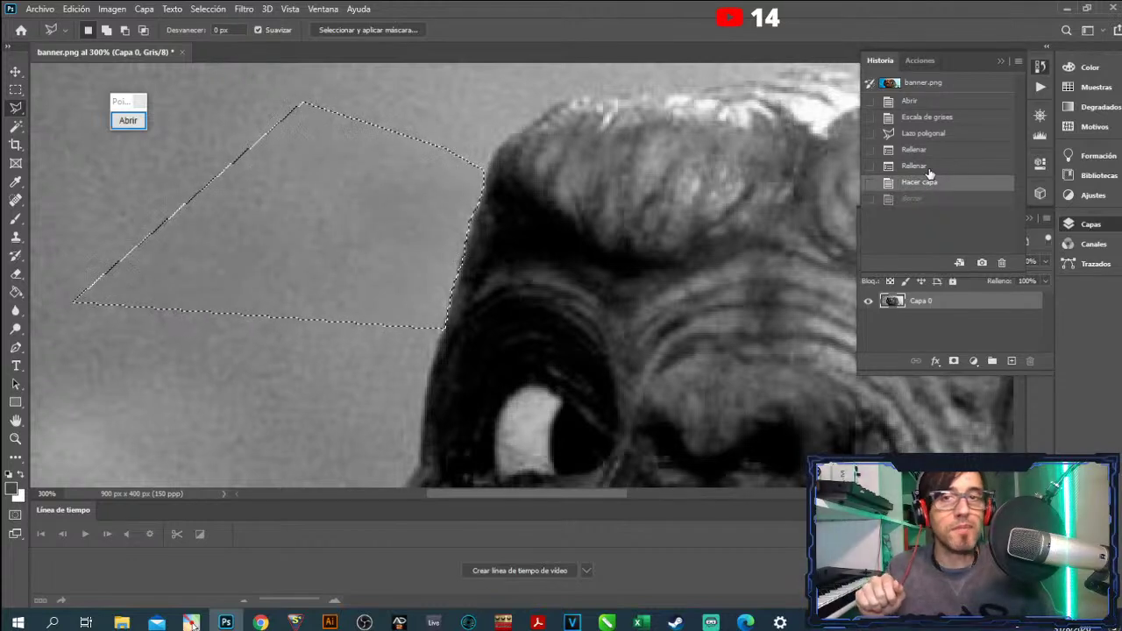
{"action": "left_click", "coordinate": [927, 165]}
{"action": "left_click", "coordinate": [927, 149]}
{"action": "left_click", "coordinate": [927, 133]}
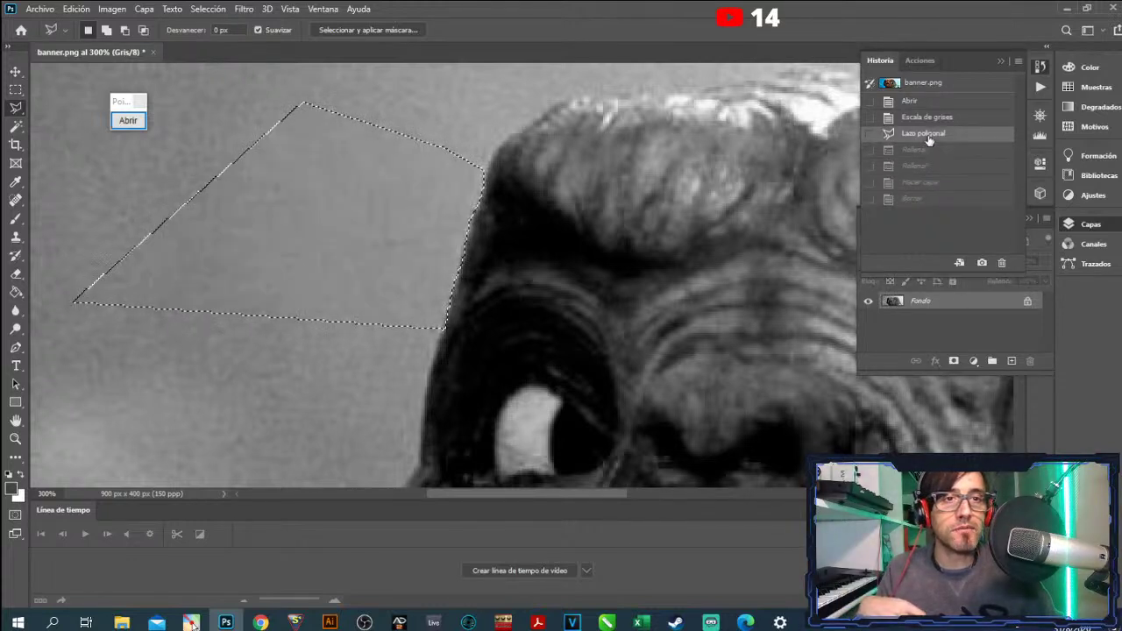
{"action": "left_click", "coordinate": [928, 117]}
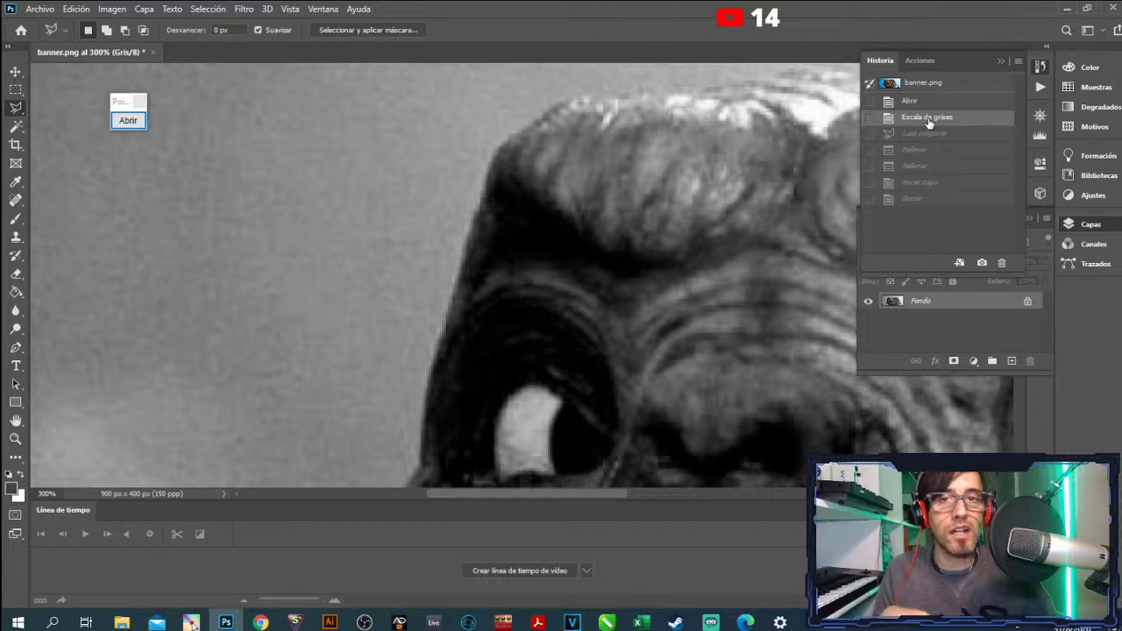
{"action": "left_click", "coordinate": [928, 102]}
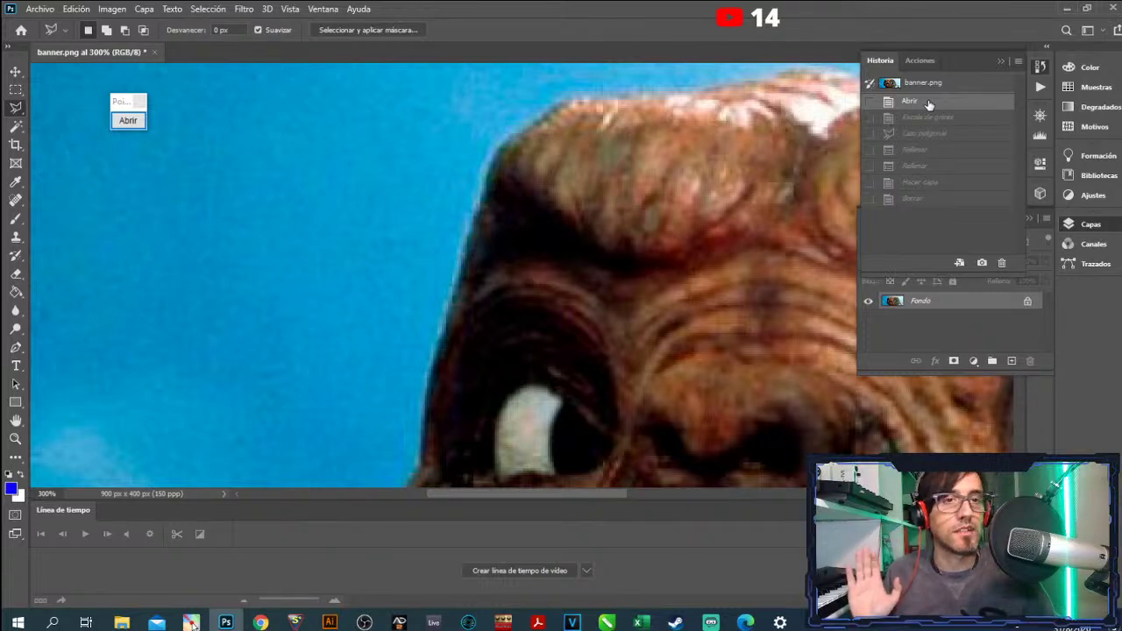
- Compare the Escala de grises state with the final Borrar state, ending on Borrar
{"action": "left_click", "coordinate": [911, 166]}
{"action": "left_click", "coordinate": [912, 198]}
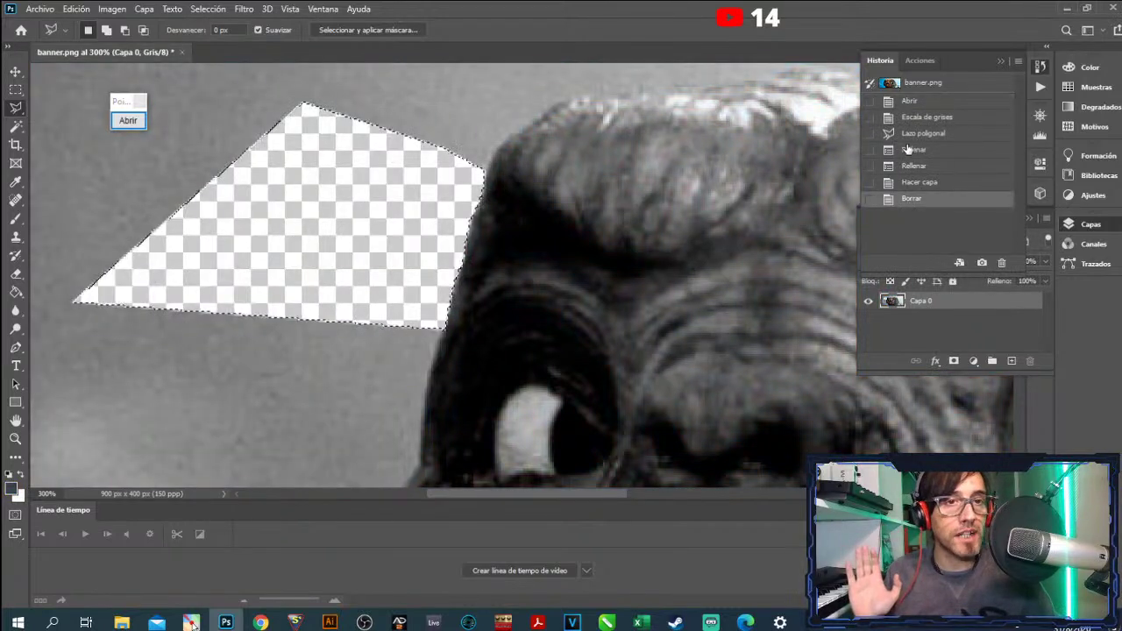
{"action": "left_click", "coordinate": [911, 119]}
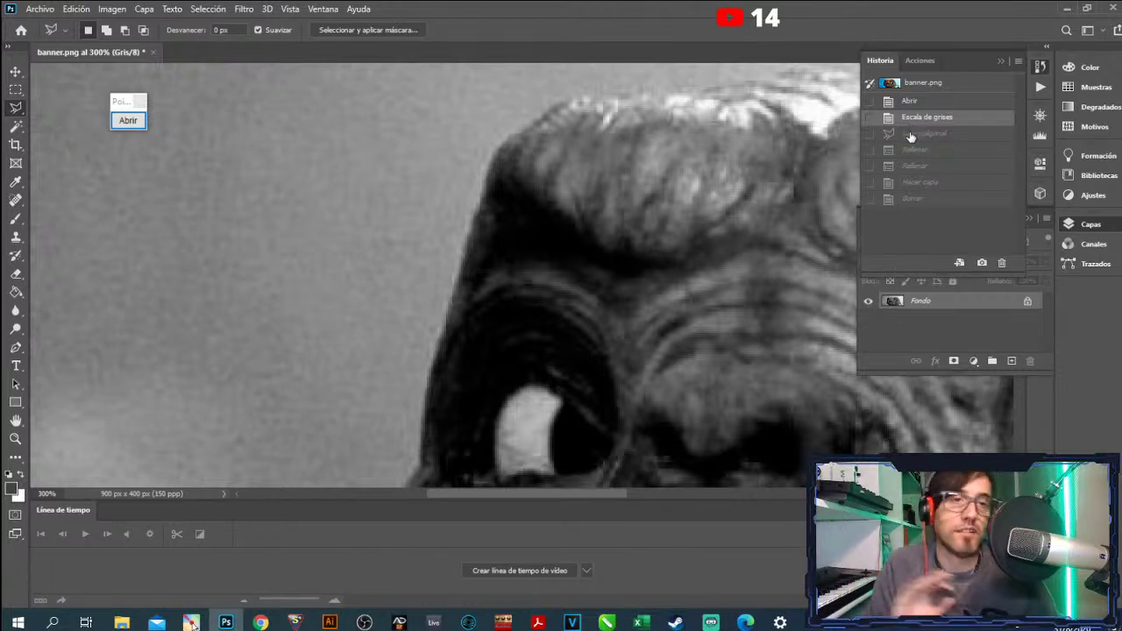
{"action": "left_click", "coordinate": [912, 200]}
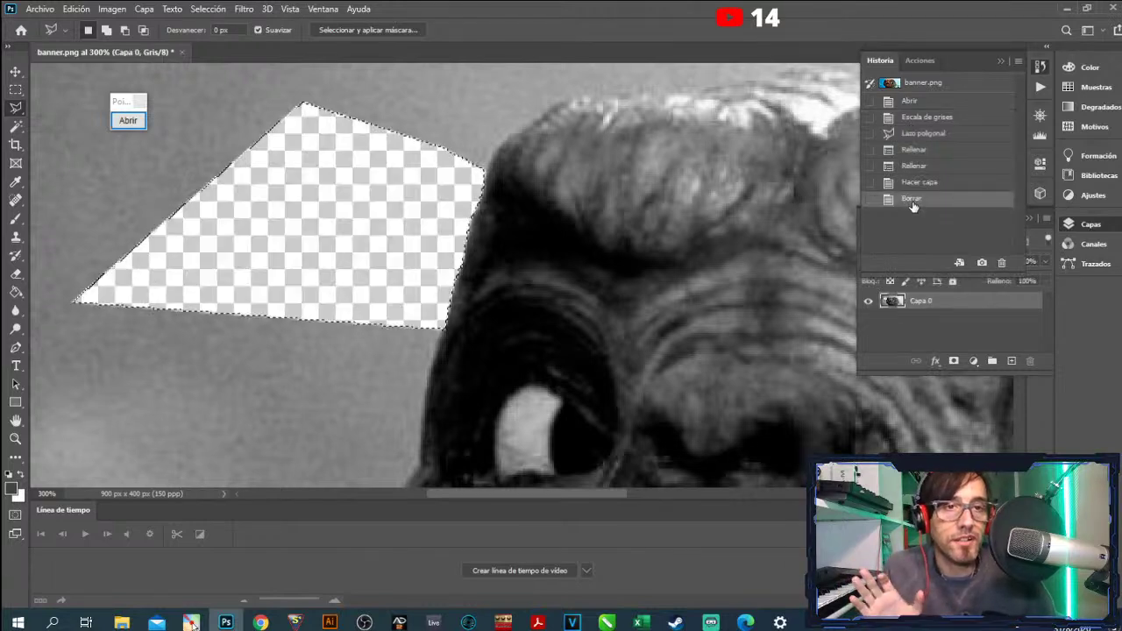
- Delete the Borrar, Hacer capa and last Rellenar history states, confirming each with Sí
{"action": "left_click", "coordinate": [1001, 263]}
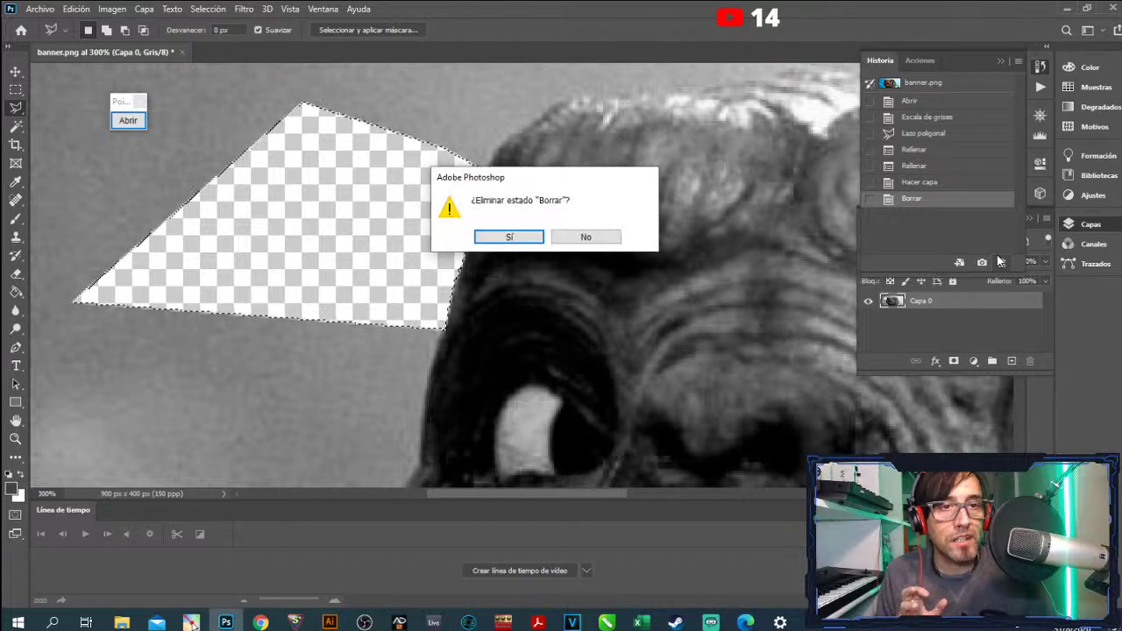
{"action": "left_click", "coordinate": [515, 236]}
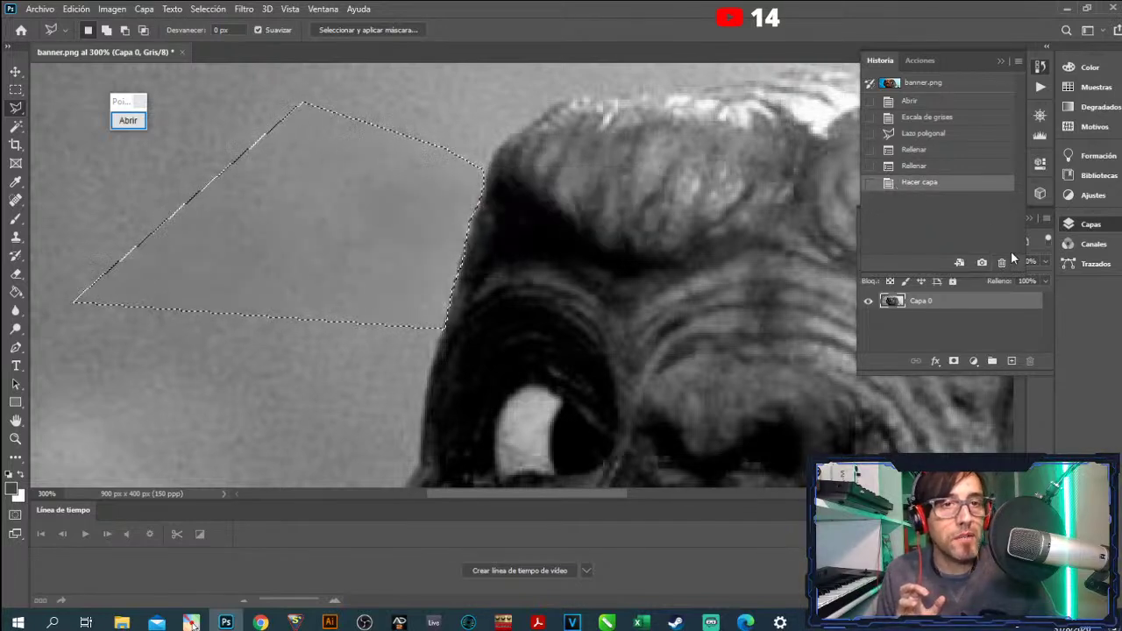
{"action": "left_click", "coordinate": [1003, 263]}
{"action": "left_click", "coordinate": [510, 236]}
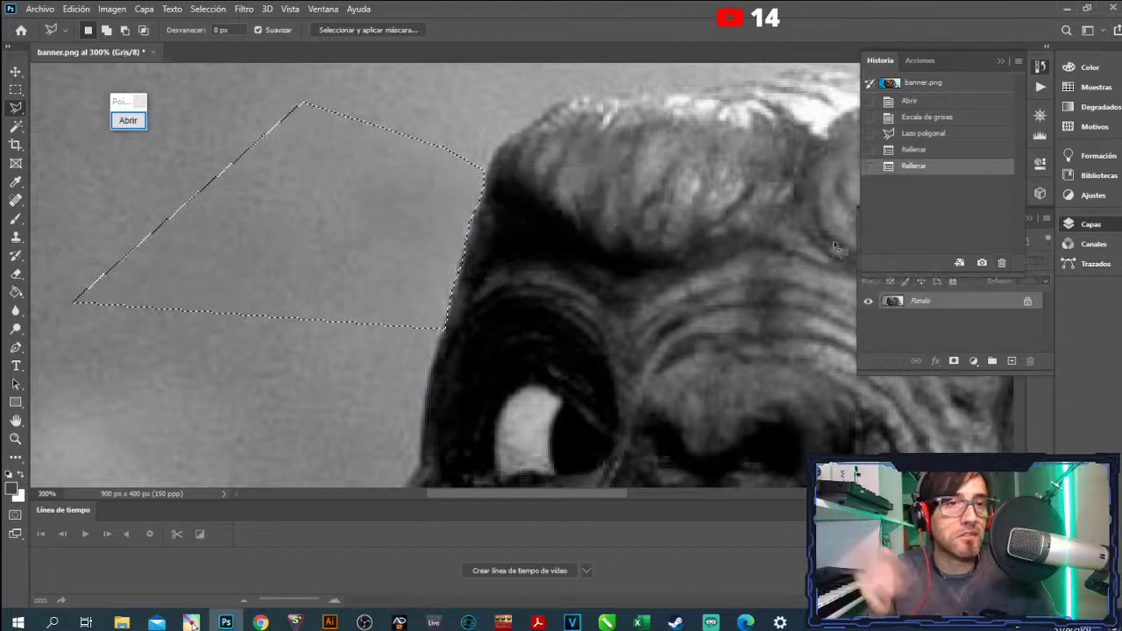
{"action": "left_click", "coordinate": [1002, 264]}
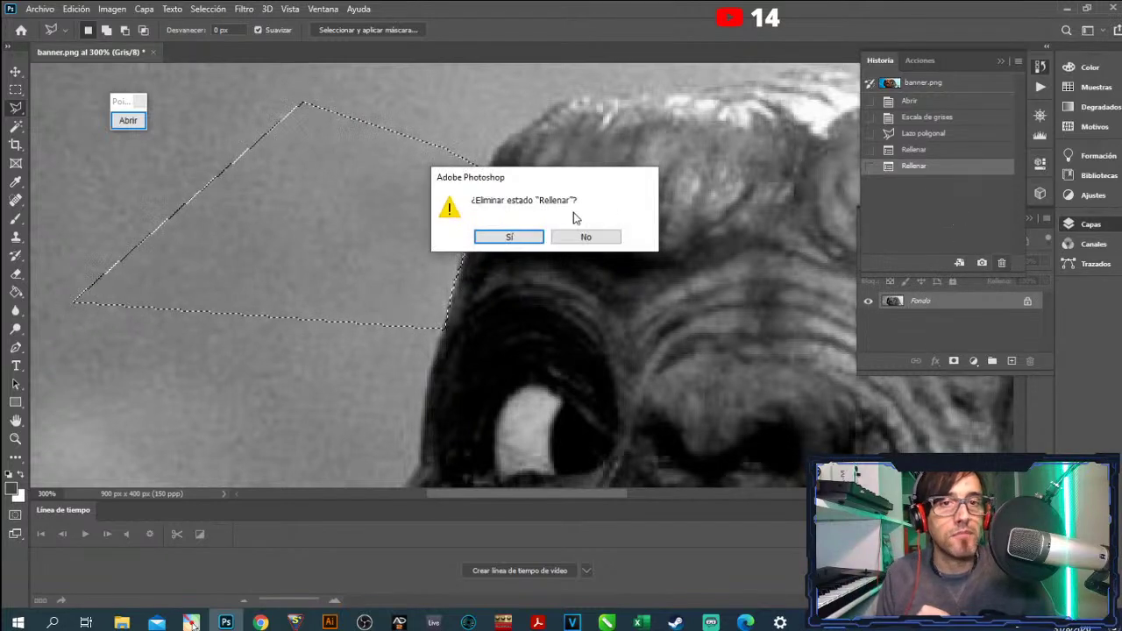
{"action": "left_click", "coordinate": [514, 236]}
- Delete the remaining Rellenar and Lazo poligonal states, then trash Escala de grises
{"action": "left_click", "coordinate": [1002, 263]}
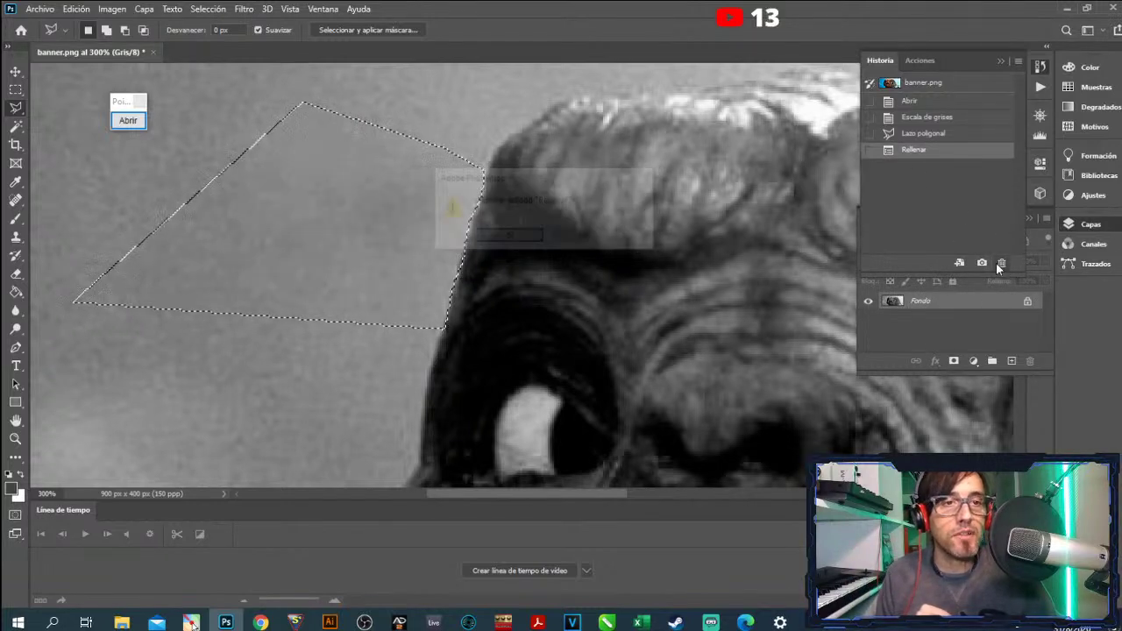
{"action": "left_click", "coordinate": [507, 236]}
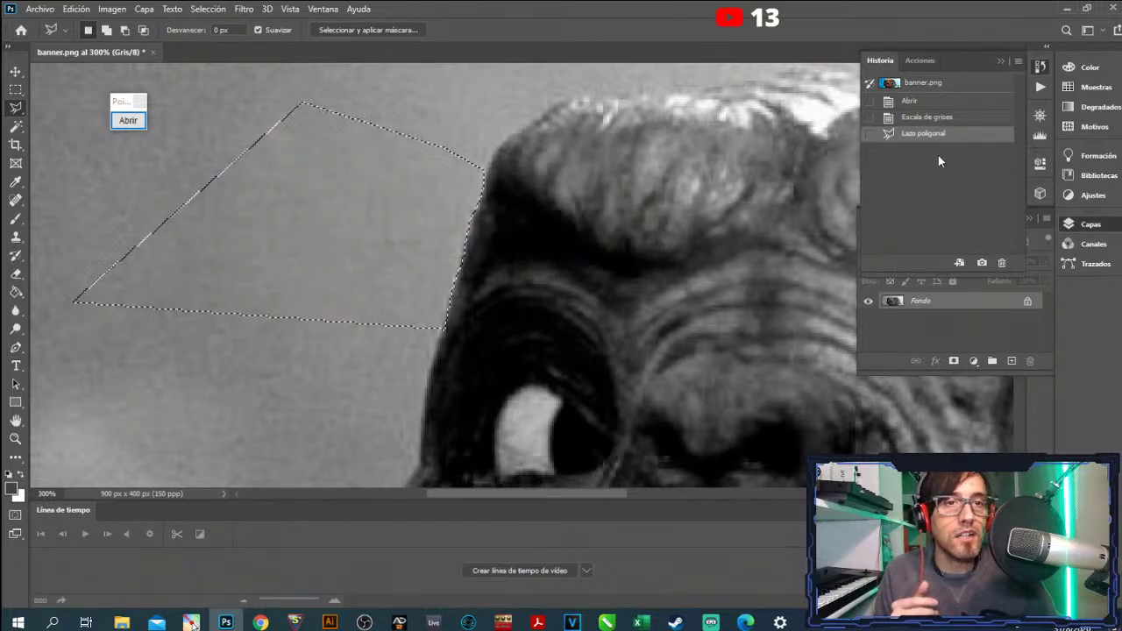
{"action": "left_click", "coordinate": [1002, 263]}
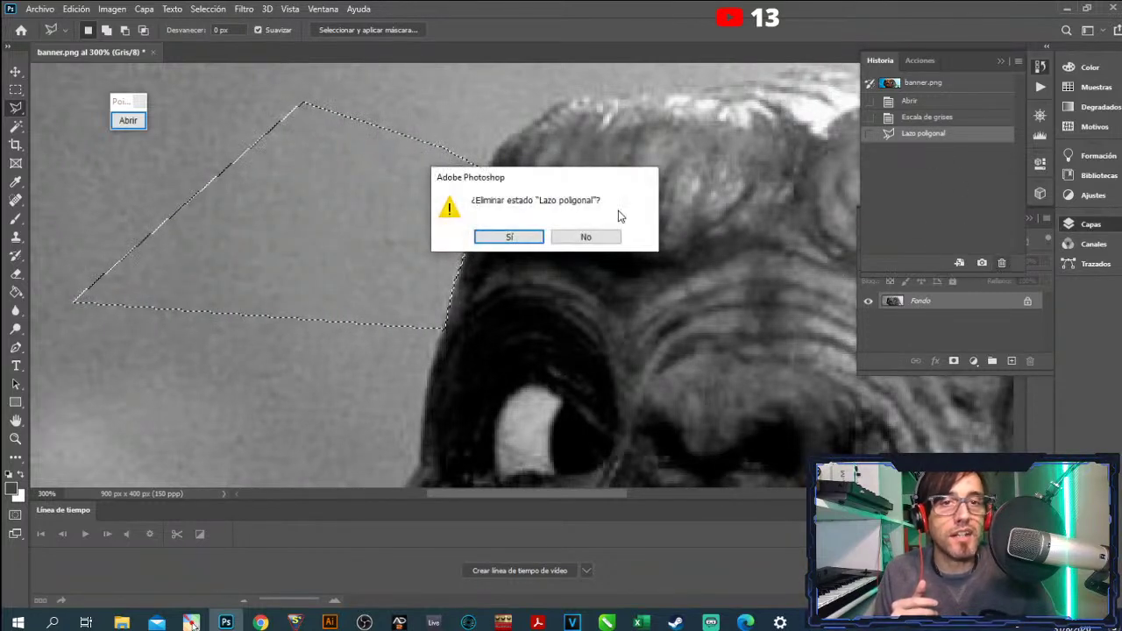
{"action": "left_click", "coordinate": [510, 239]}
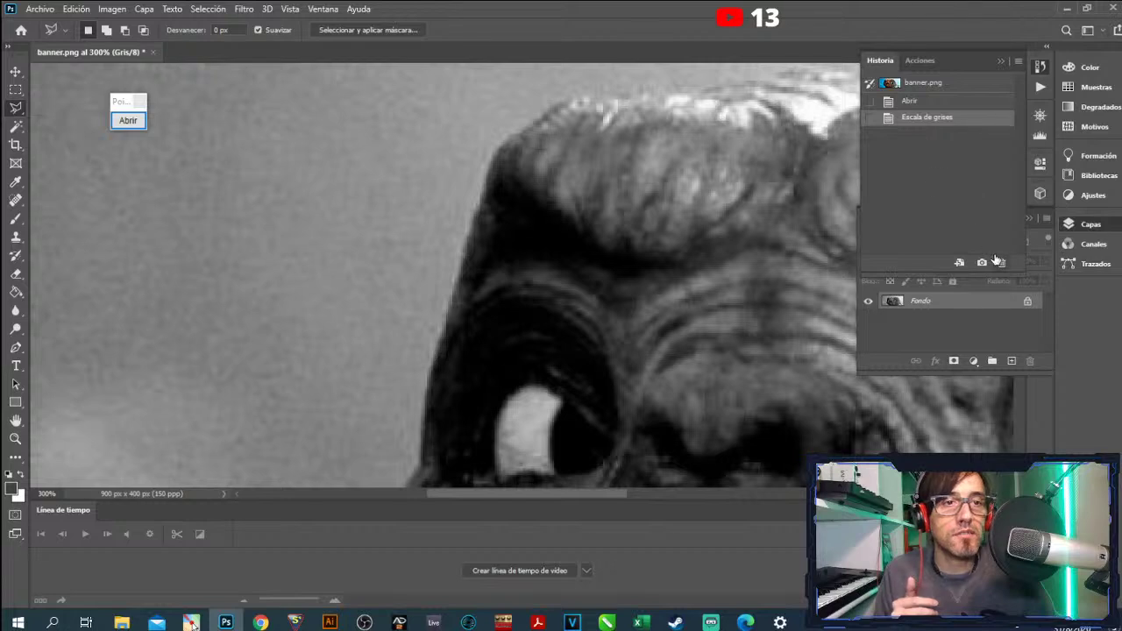
{"action": "left_click", "coordinate": [1000, 261]}
- Confirm removing Escala de grises to restore colour, then close the History and Capas panels
{"action": "left_click", "coordinate": [521, 239]}
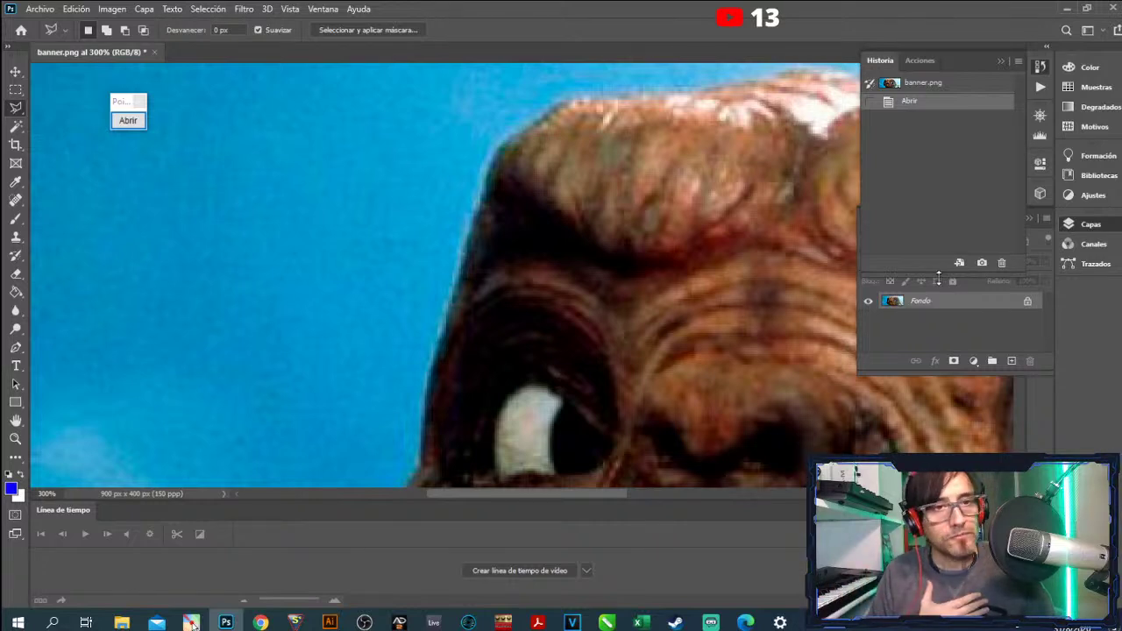
{"action": "left_click", "coordinate": [1002, 61]}
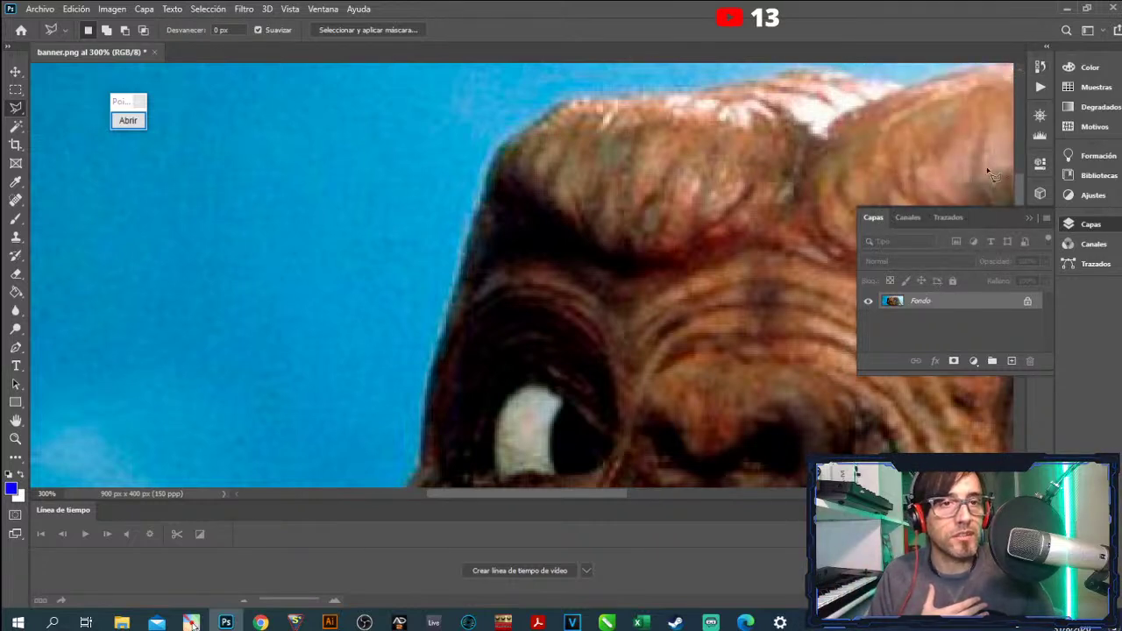
{"action": "left_click", "coordinate": [1026, 216]}
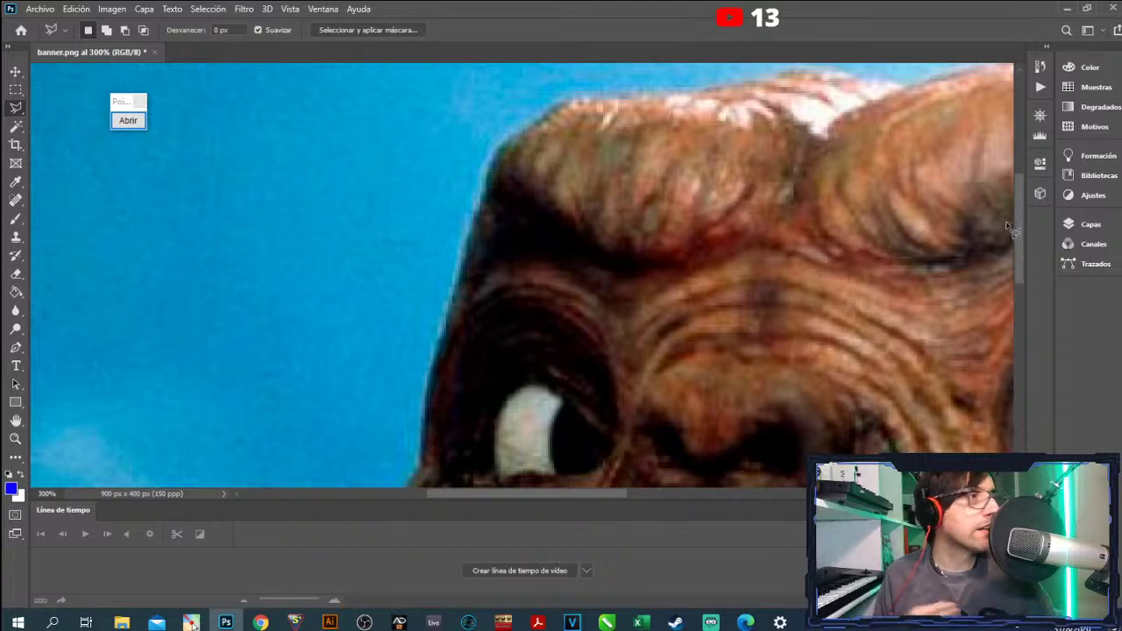
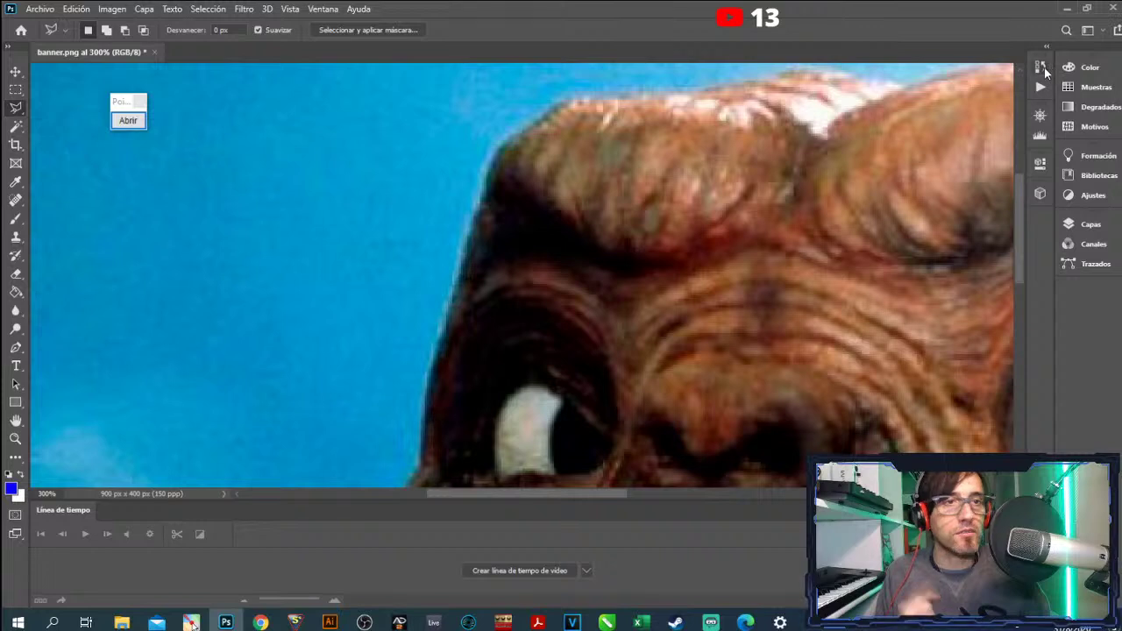
- Zoom the view out to 200% with the Navigator to see more of the banner
{"action": "left_click", "coordinate": [1037, 119]}
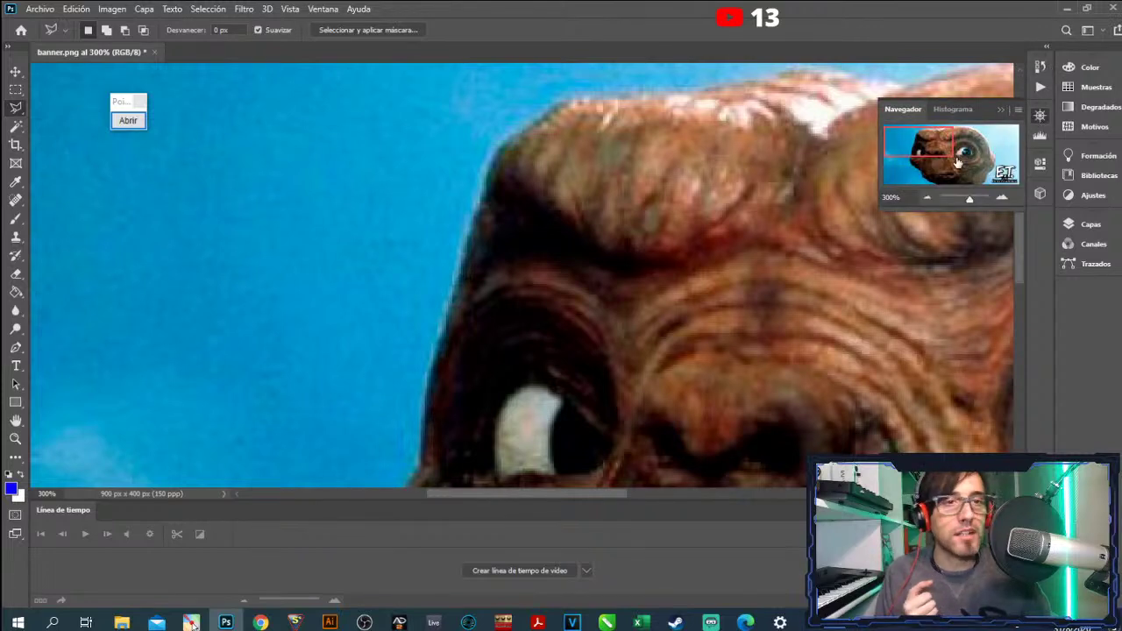
{"action": "left_click", "coordinate": [928, 199]}
{"action": "left_click", "coordinate": [927, 198]}
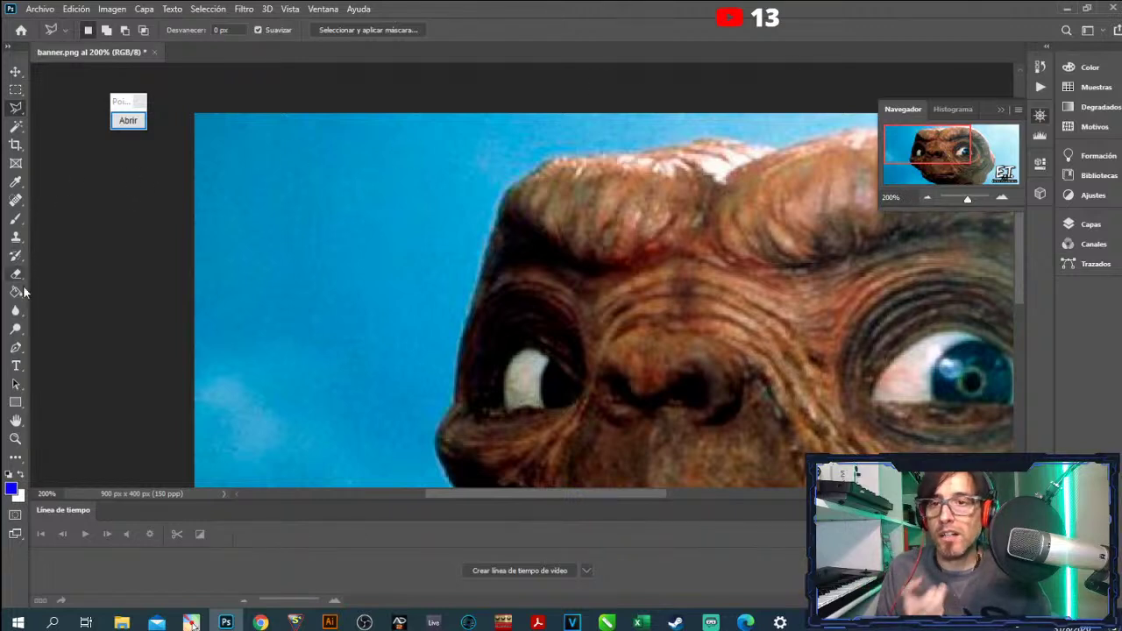
- Type PHOTOSHOP in blue Bebas and move it into the sky at the upper left
{"action": "left_click", "coordinate": [14, 367]}
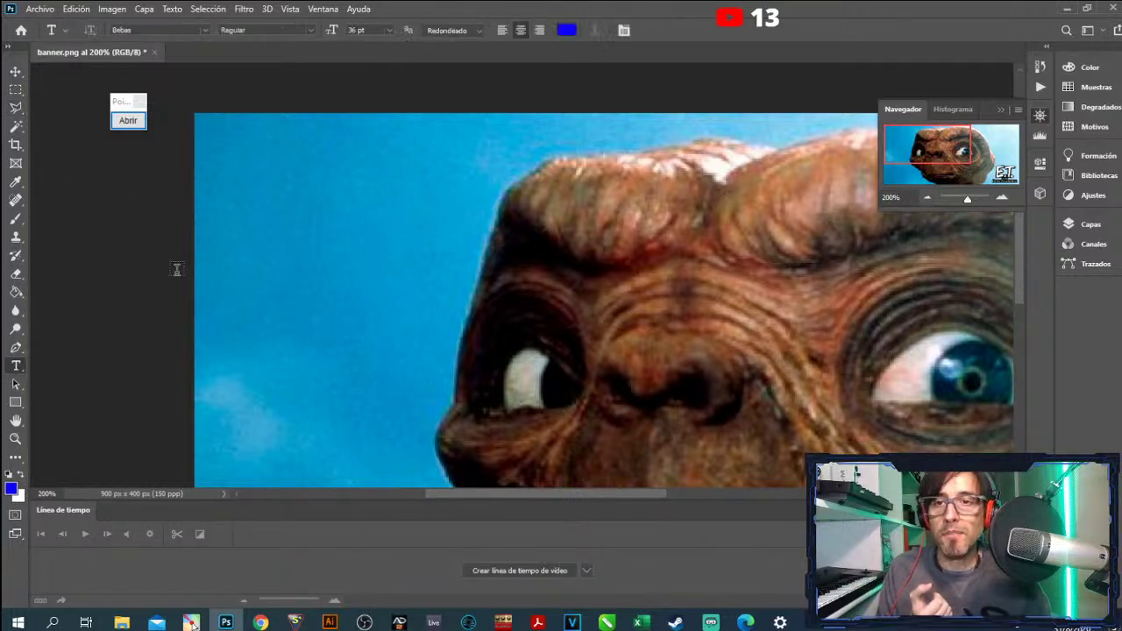
{"action": "left_click", "coordinate": [270, 219]}
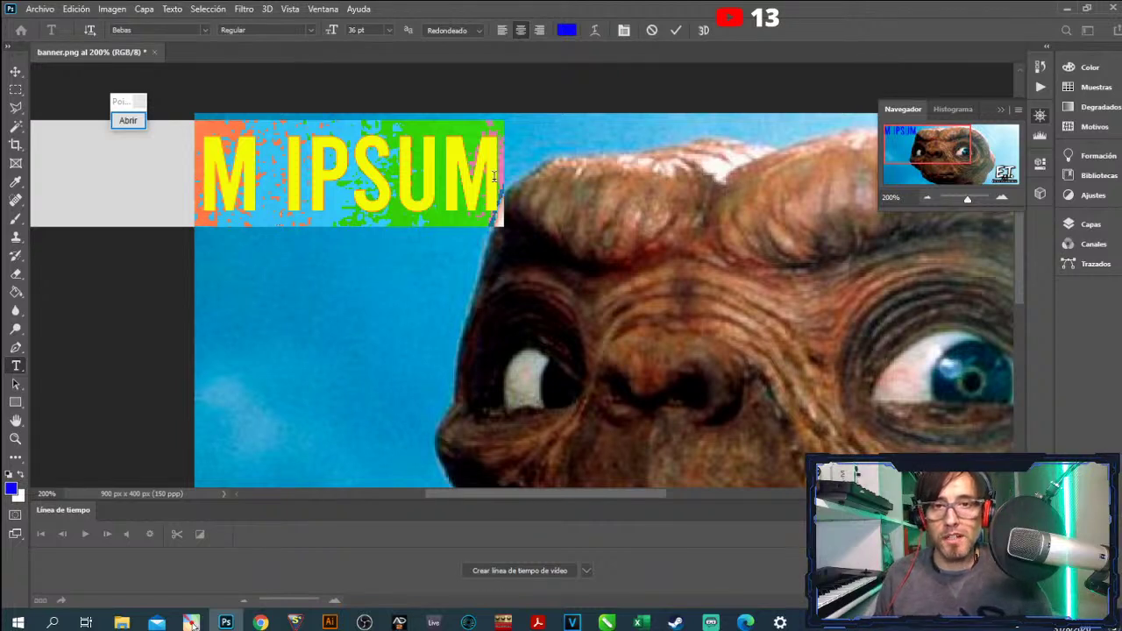
{"action": "left_click_drag", "start_coordinate": [494, 175], "coordinate": [9, 197]}
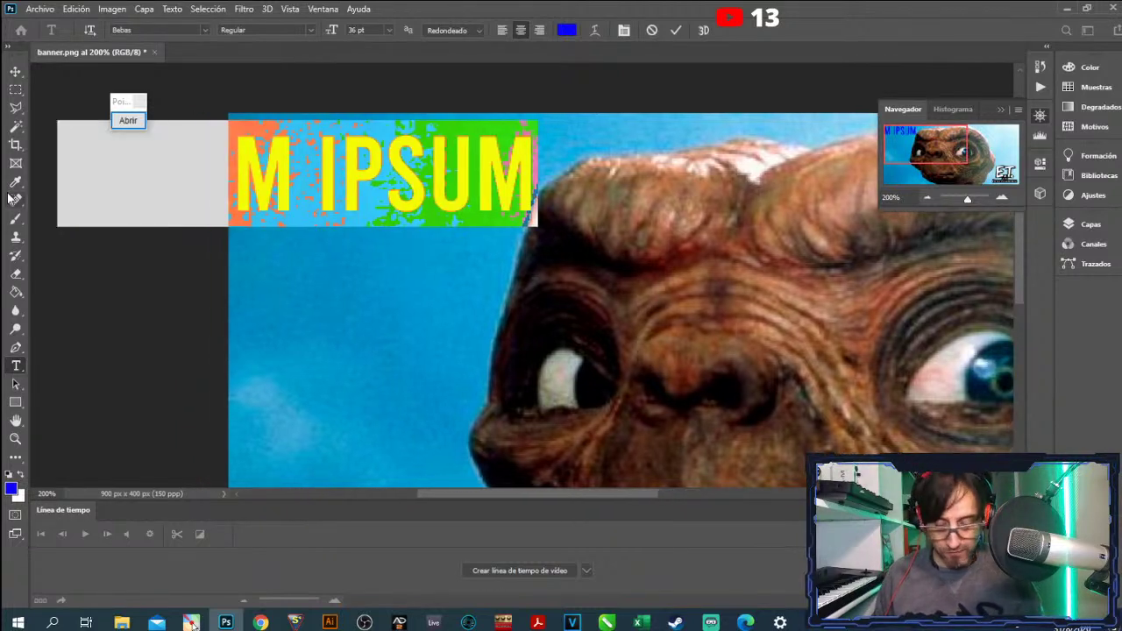
{"action": "type", "text": "PHOTOS"}
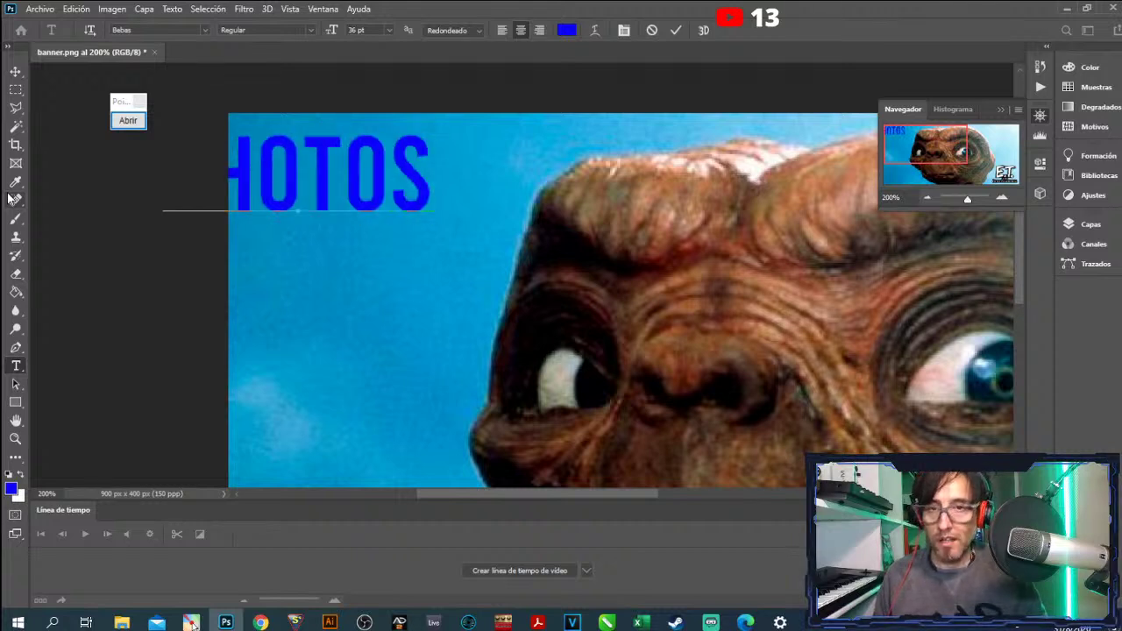
{"action": "type", "text": "HOP"}
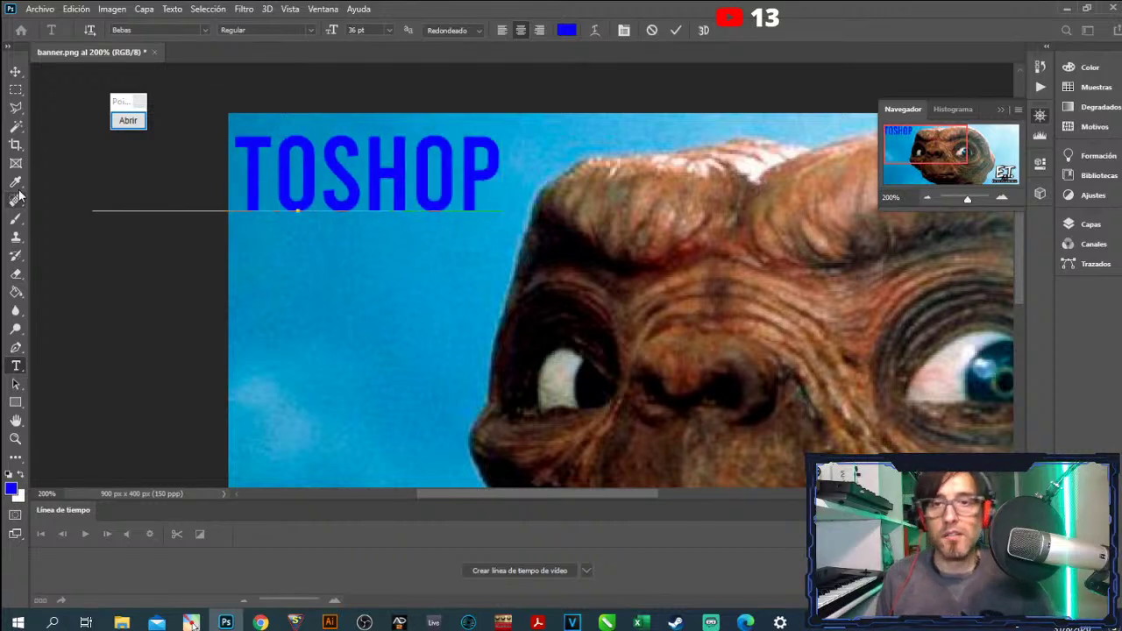
{"action": "left_click", "coordinate": [14, 71]}
{"action": "mouse_move", "coordinate": [257, 159]}
{"action": "left_mouse_down"}
{"action": "mouse_move", "coordinate": [524, 179]}
{"action": "mouse_move", "coordinate": [460, 170]}
{"action": "mouse_move", "coordinate": [487, 237]}
{"action": "mouse_move", "coordinate": [461, 163]}
{"action": "left_mouse_up"}
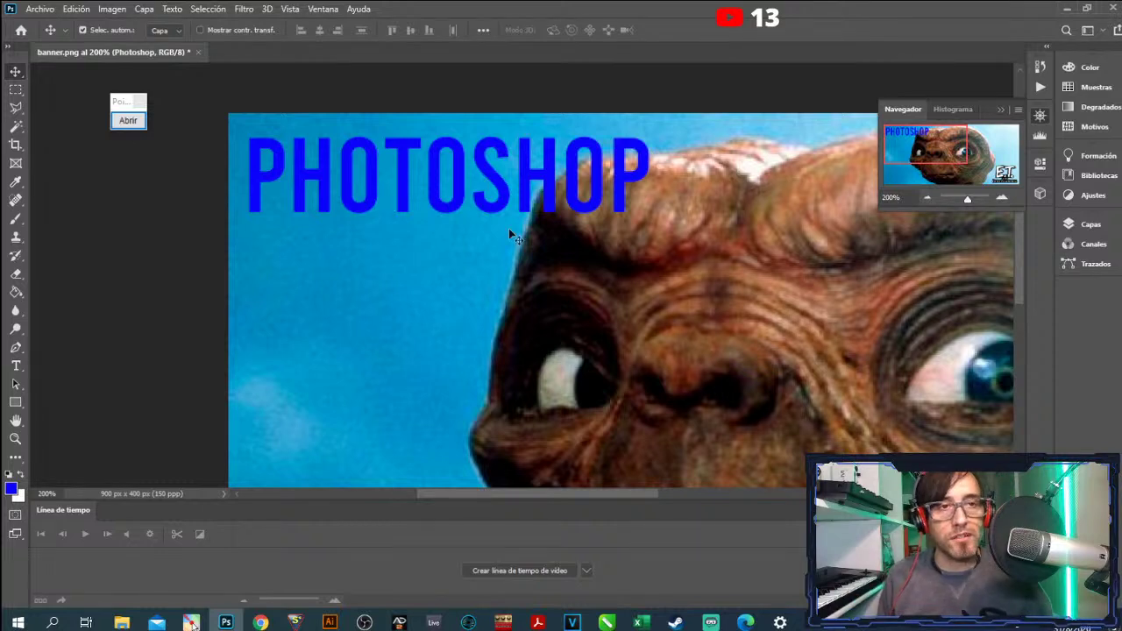
- Open Opciones de fusión (Estilo de capa) for the PHOTOSHOP text layer from the Layers panel
{"action": "left_click", "coordinate": [1079, 229]}
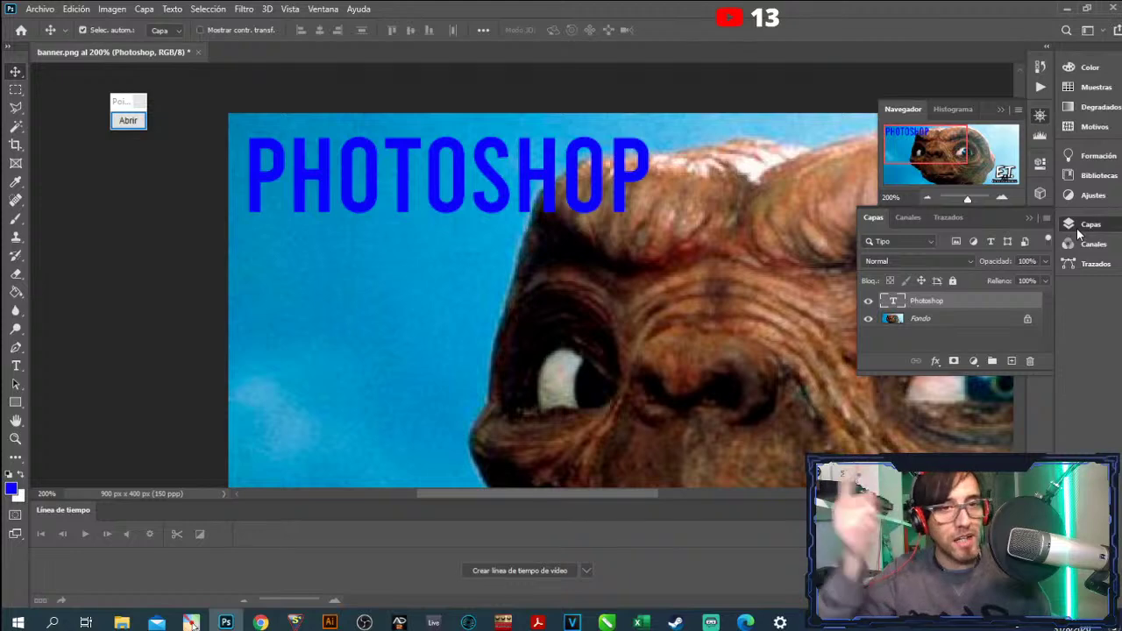
{"action": "left_click", "coordinate": [128, 120]}
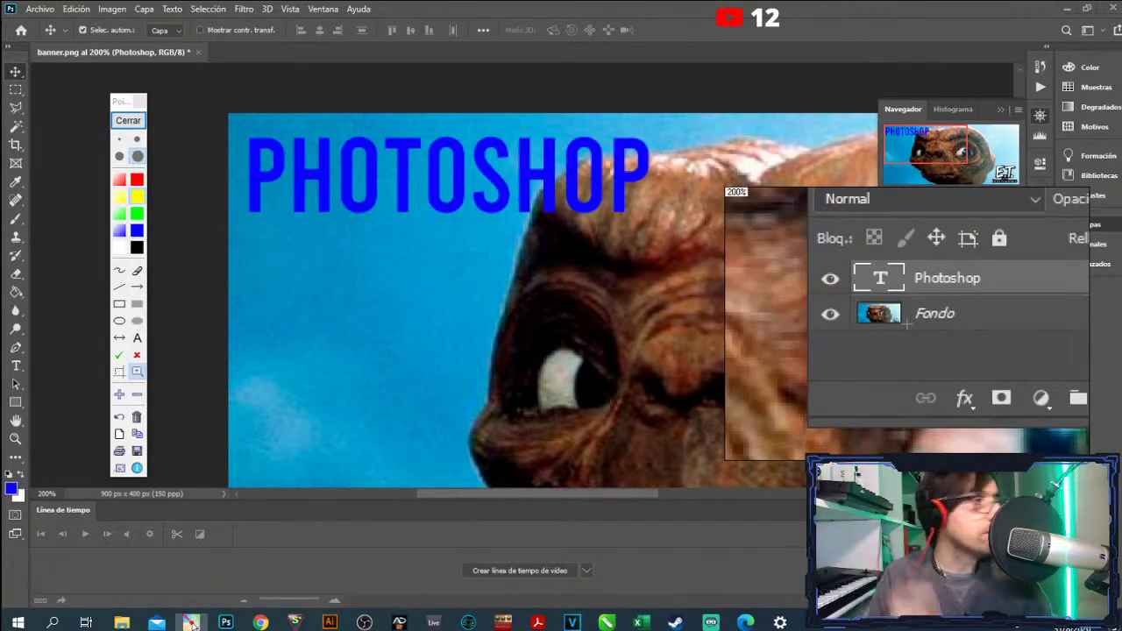
{"action": "scroll", "coordinate": [907, 322], "scroll_direction": "up", "scroll_amount": 1}
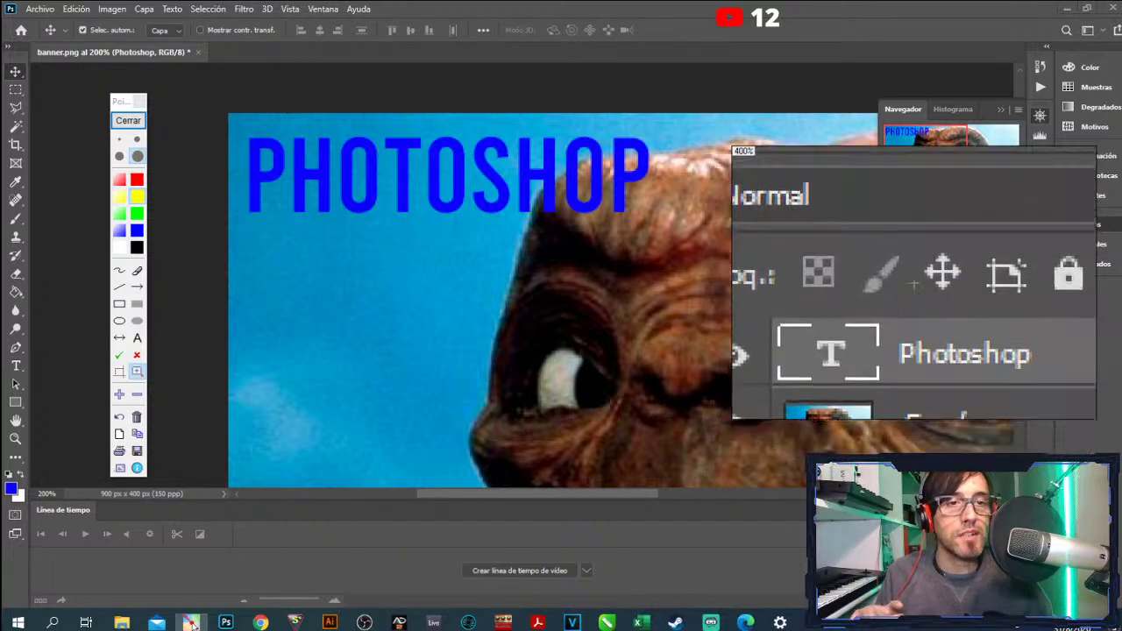
{"action": "scroll", "coordinate": [907, 322], "scroll_direction": "up", "scroll_amount": 1}
{"action": "left_click", "coordinate": [128, 120]}
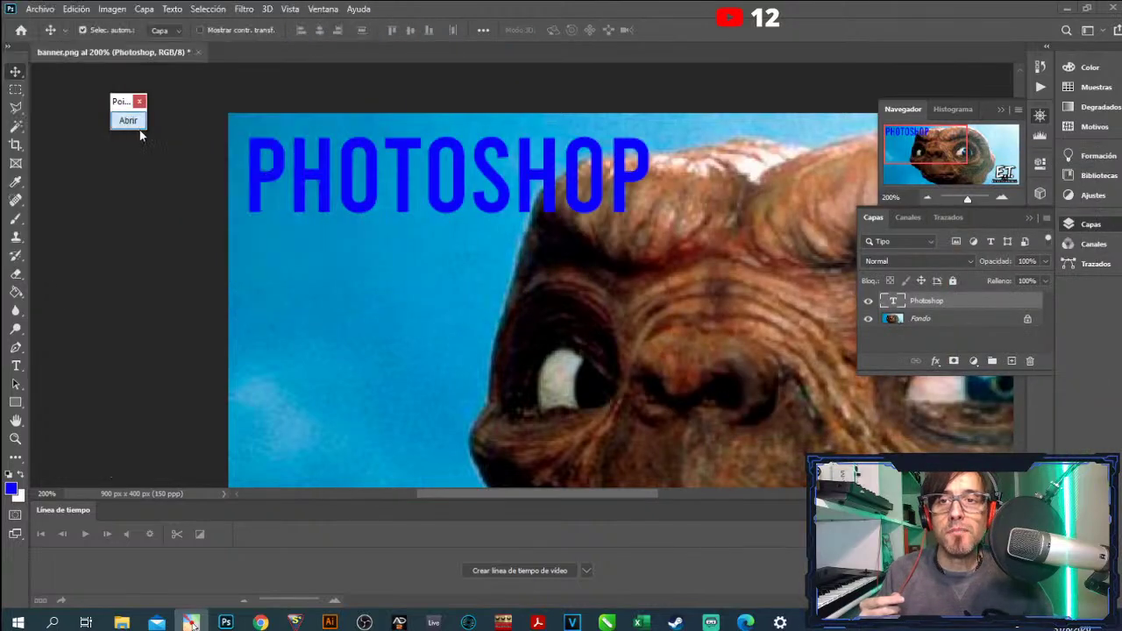
{"action": "right_click", "coordinate": [927, 310]}
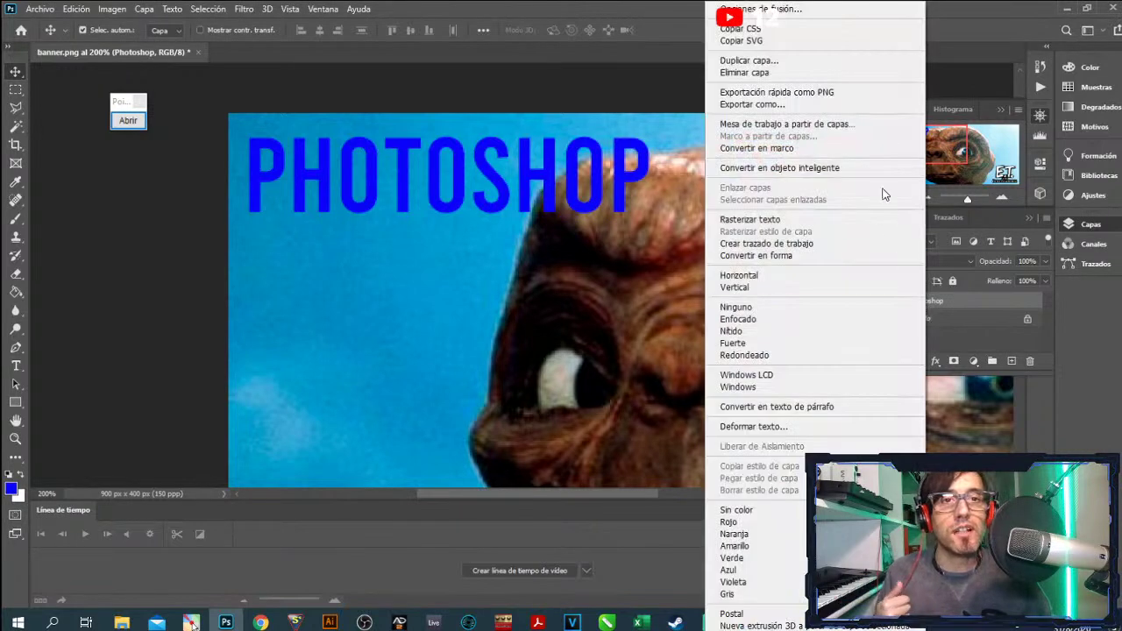
{"action": "left_click", "coordinate": [859, 10]}
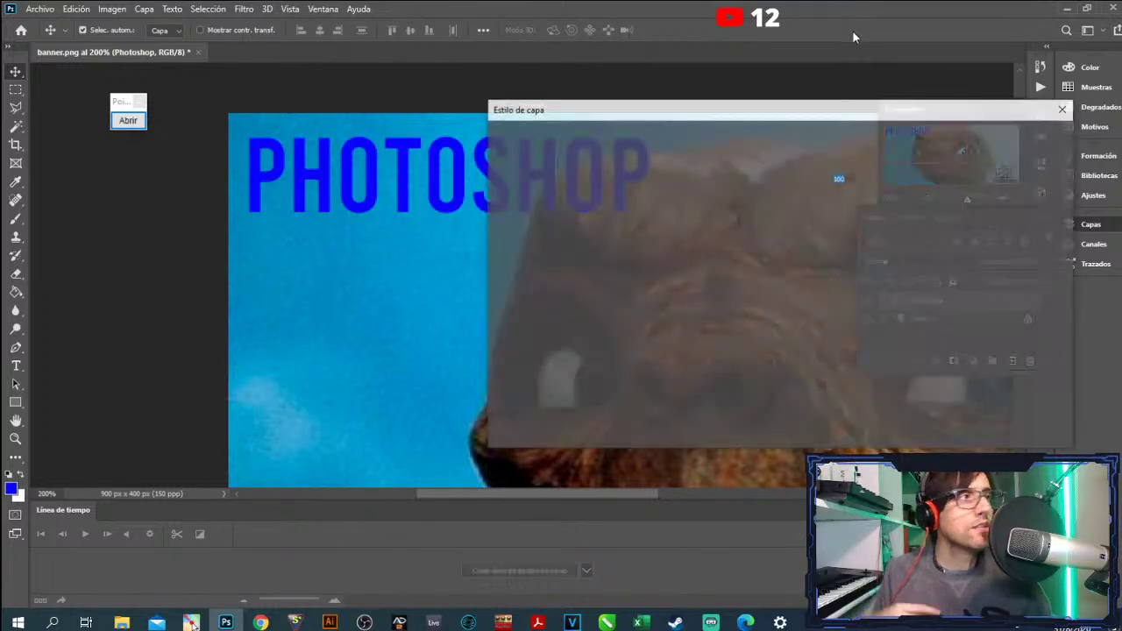
- Add a black Sombra paralela: 100% opacity, 2 px distance, 60% spread, 16 px size
{"action": "left_click_drag", "start_coordinate": [728, 113], "coordinate": [587, 78]}
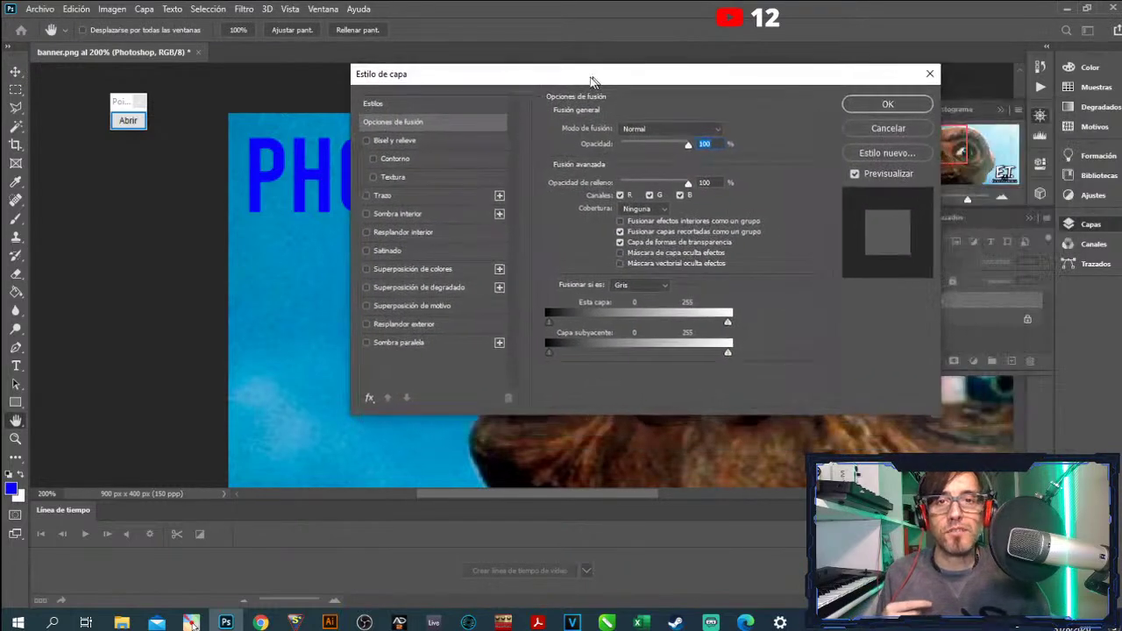
{"action": "left_click", "coordinate": [128, 120]}
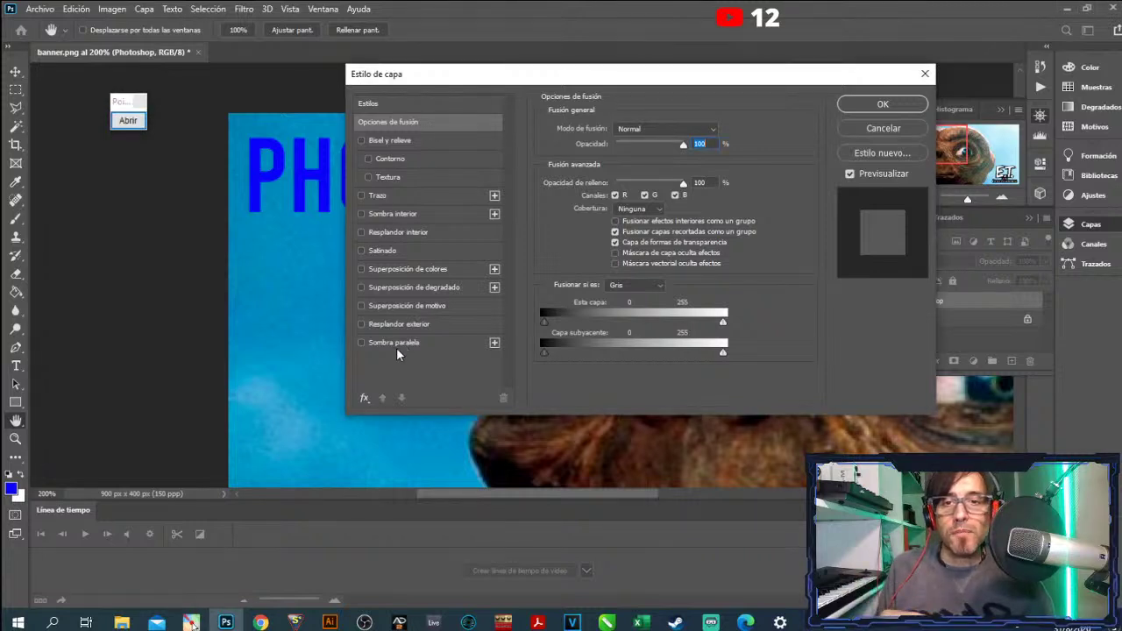
{"action": "left_click", "coordinate": [361, 343]}
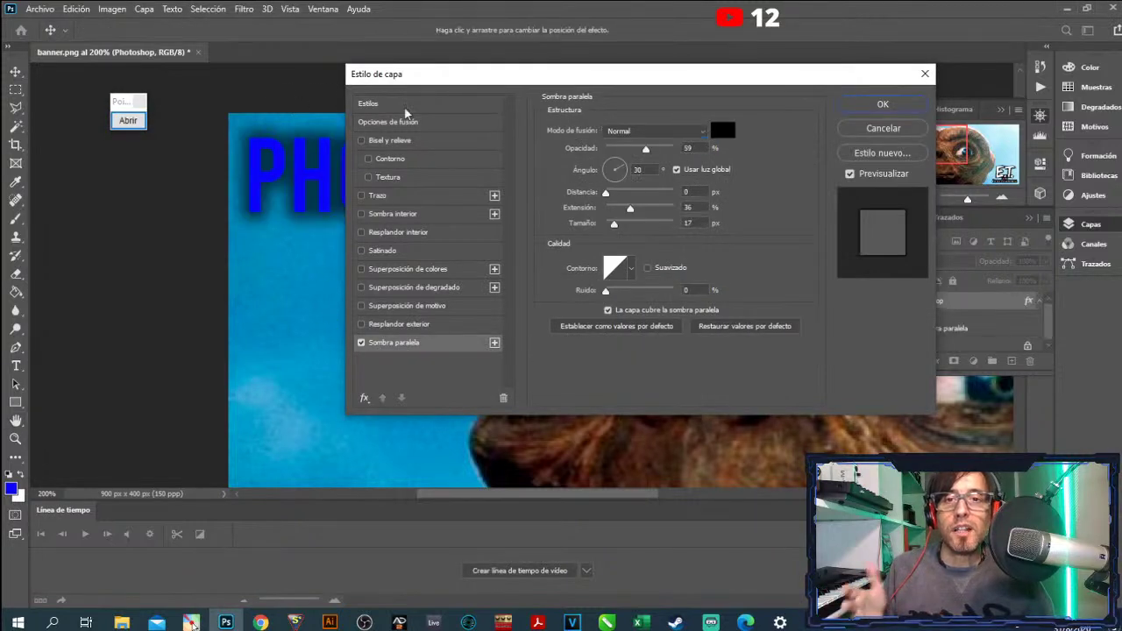
{"action": "left_click_drag", "start_coordinate": [431, 75], "coordinate": [566, 65]}
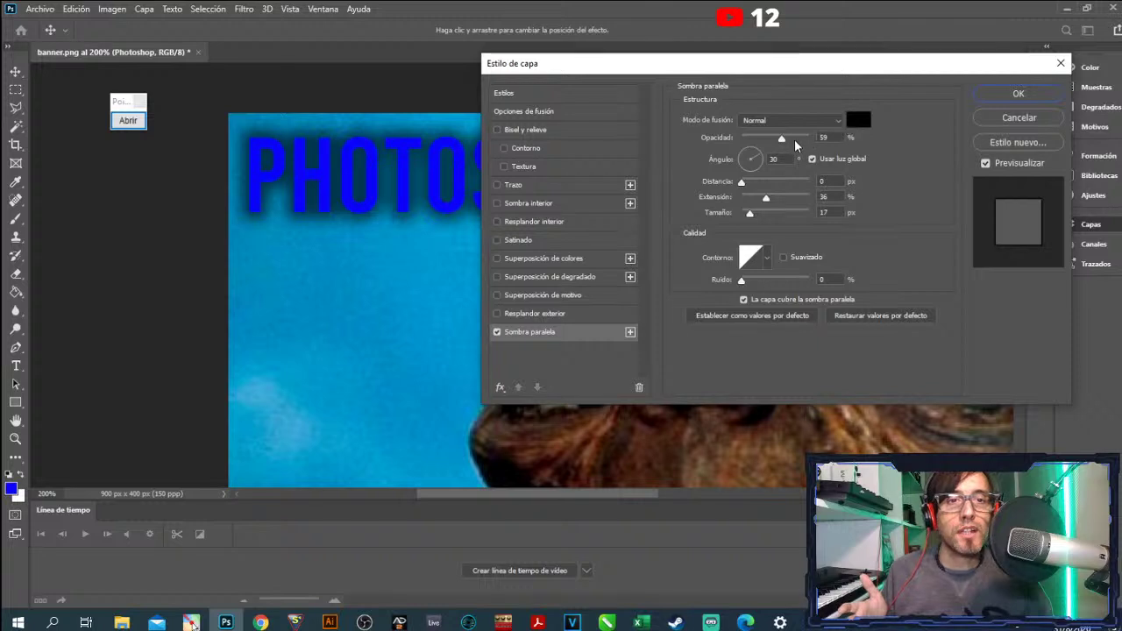
{"action": "left_click_drag", "start_coordinate": [781, 138], "coordinate": [824, 140]}
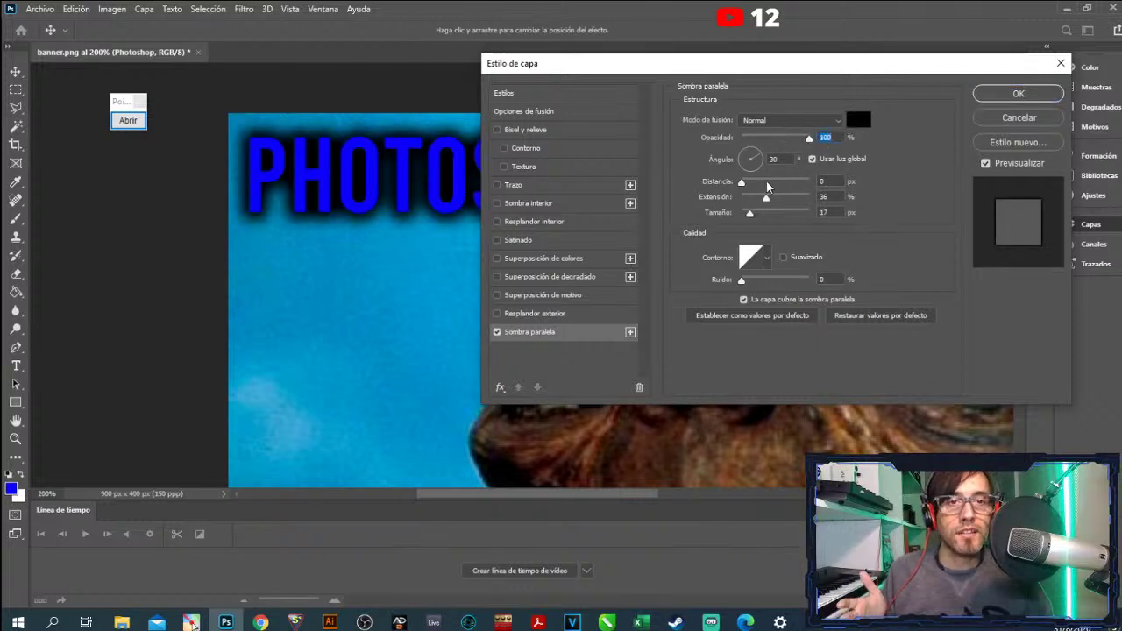
{"action": "mouse_move", "coordinate": [766, 197]}
{"action": "left_mouse_down"}
{"action": "mouse_move", "coordinate": [744, 198]}
{"action": "mouse_move", "coordinate": [729, 221]}
{"action": "mouse_move", "coordinate": [769, 187]}
{"action": "mouse_move", "coordinate": [742, 195]}
{"action": "mouse_move", "coordinate": [751, 215]}
{"action": "left_mouse_up"}
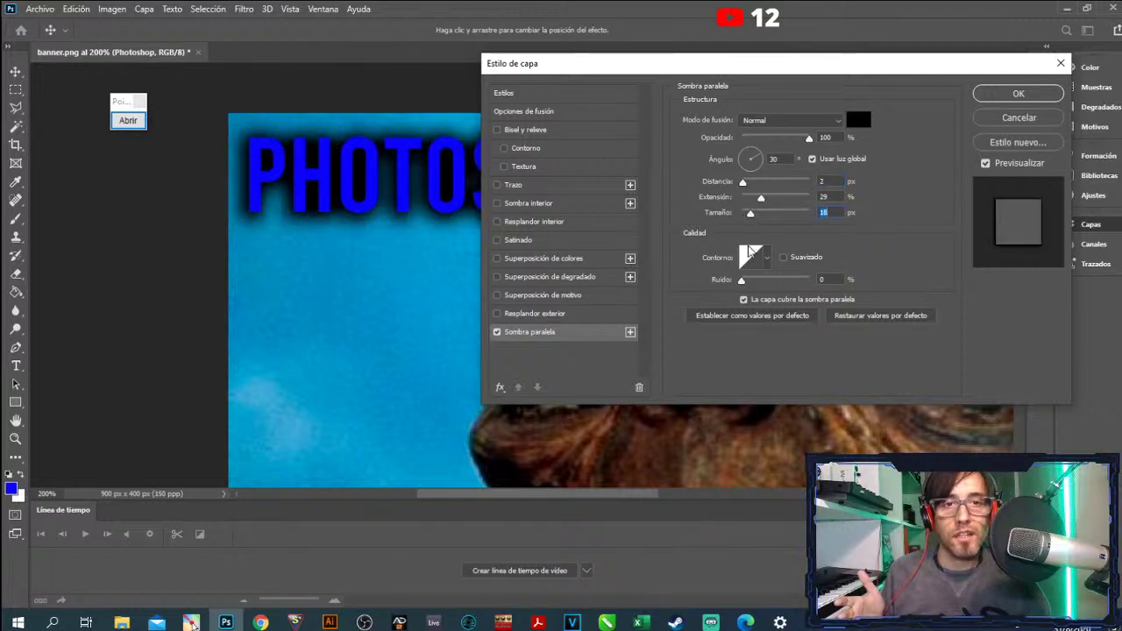
{"action": "left_click_drag", "start_coordinate": [751, 219], "coordinate": [749, 216]}
{"action": "left_click", "coordinate": [742, 282]}
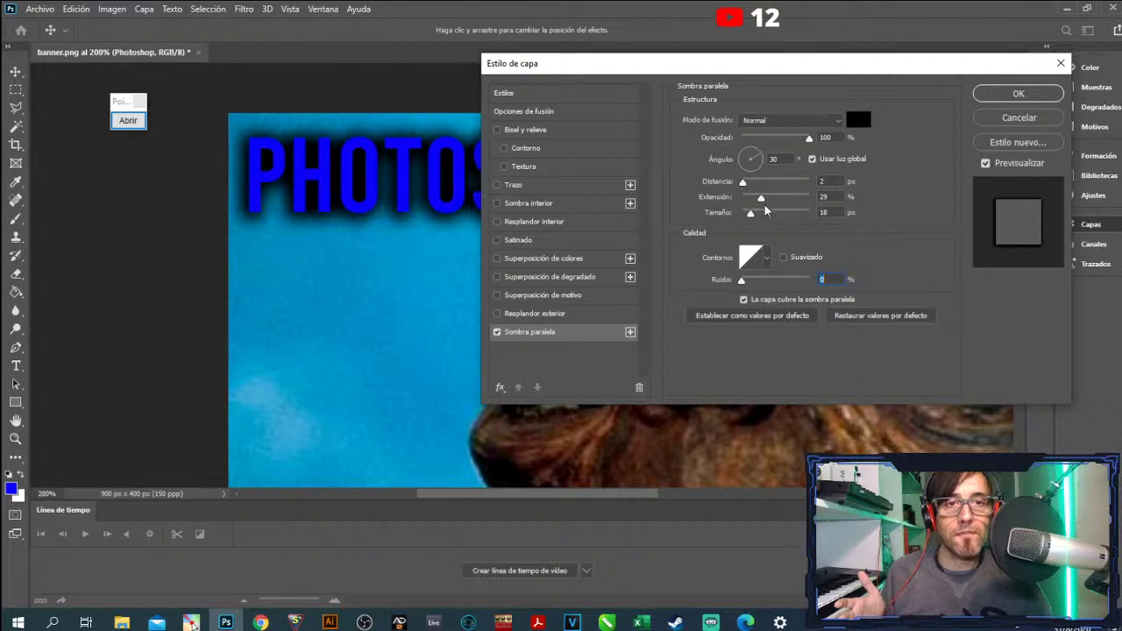
{"action": "mouse_move", "coordinate": [761, 198]}
{"action": "left_mouse_down"}
{"action": "mouse_move", "coordinate": [749, 216]}
{"action": "mouse_move", "coordinate": [783, 199]}
{"action": "left_mouse_up"}
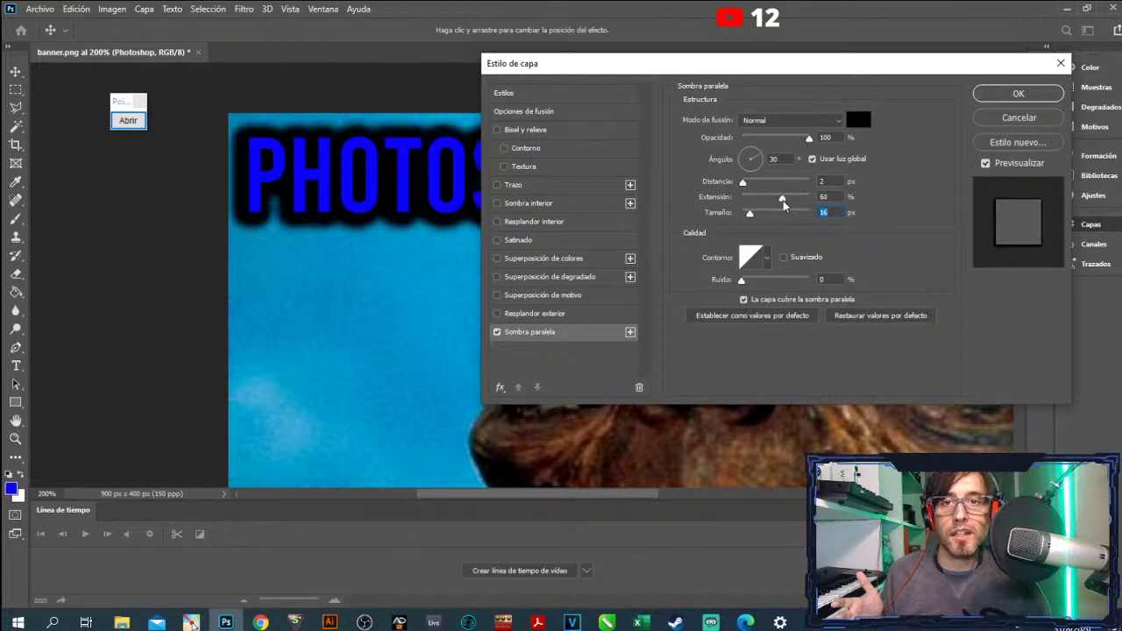
{"action": "left_click_drag", "start_coordinate": [753, 67], "coordinate": [452, 264]}
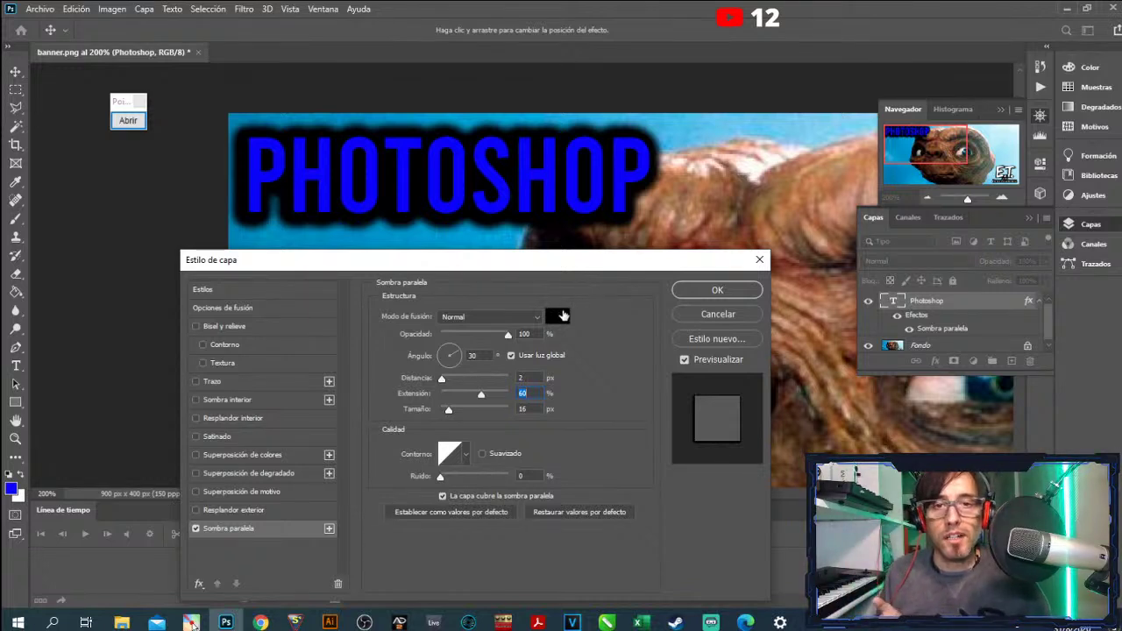
- Make the shadow white with 22% spread and enable an inner Bisel y relieve
{"action": "left_click", "coordinate": [558, 317]}
{"action": "left_click", "coordinate": [567, 309]}
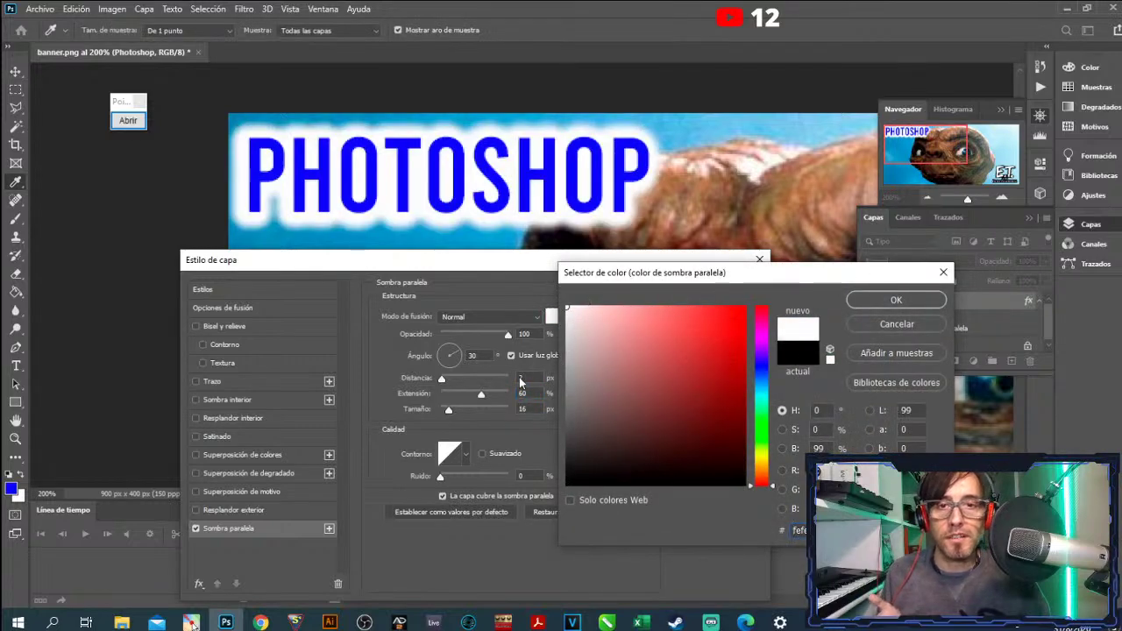
{"action": "left_click", "coordinate": [896, 300]}
{"action": "left_click_drag", "start_coordinate": [483, 396], "coordinate": [455, 399]}
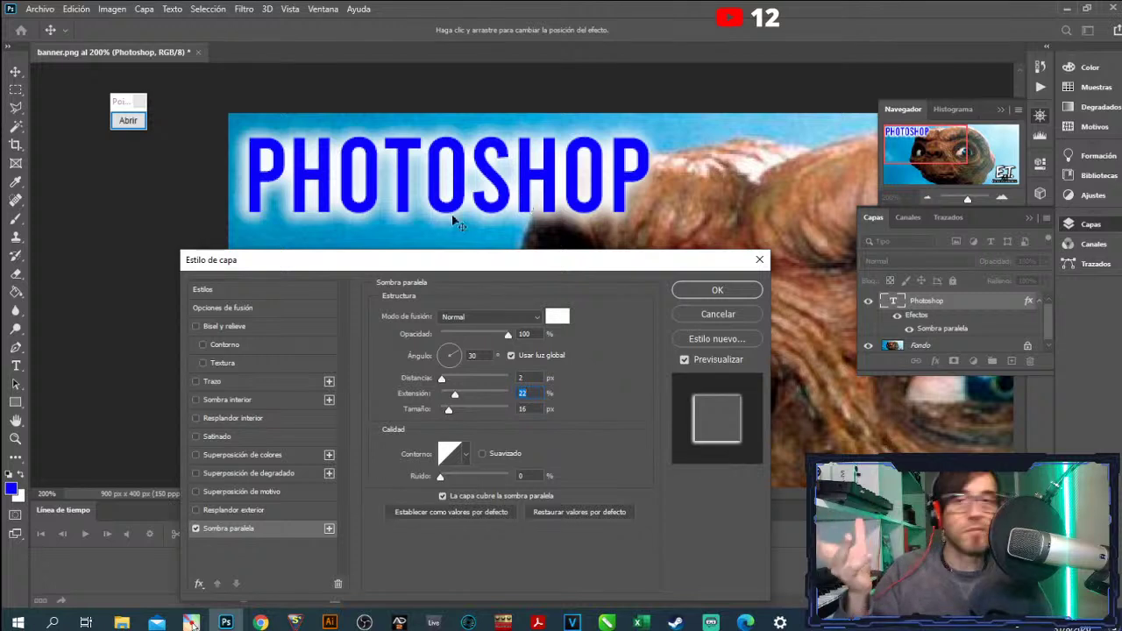
{"action": "left_click", "coordinate": [230, 327]}
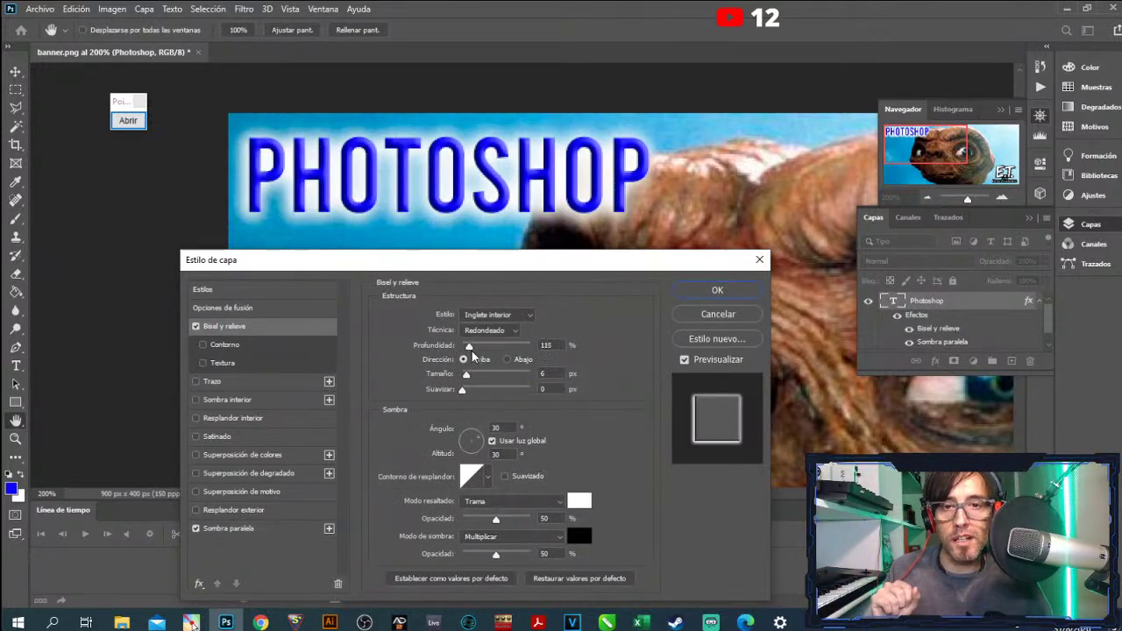
- Try bevel depth 147% and size 7 px, then cancel all the layer style changes
{"action": "left_click_drag", "start_coordinate": [470, 348], "coordinate": [467, 375]}
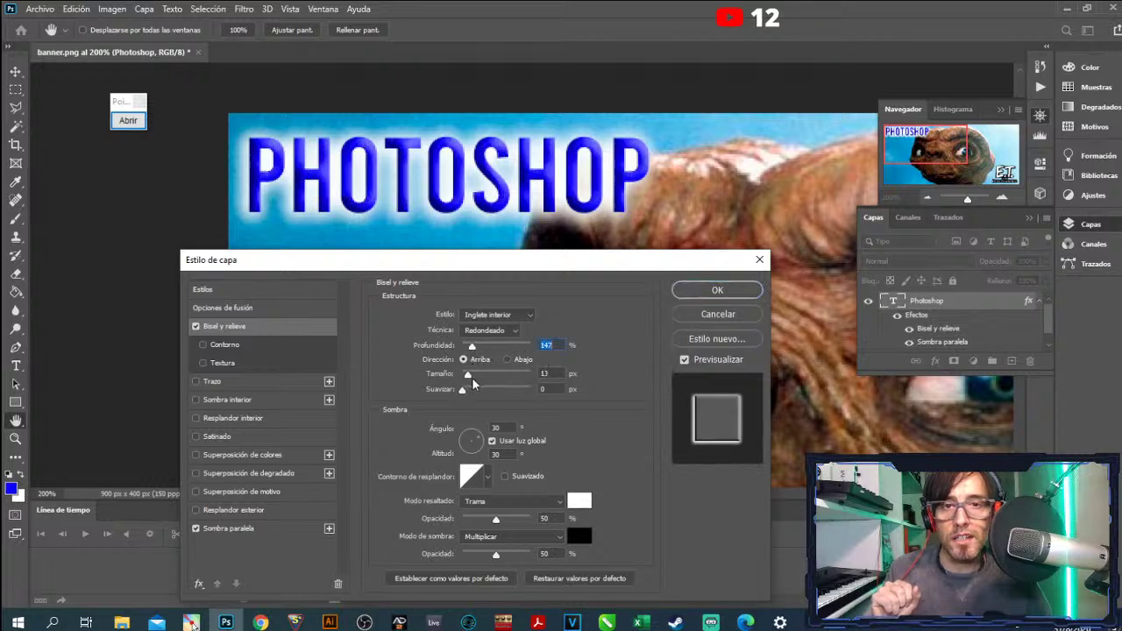
{"action": "left_click", "coordinate": [506, 314]}
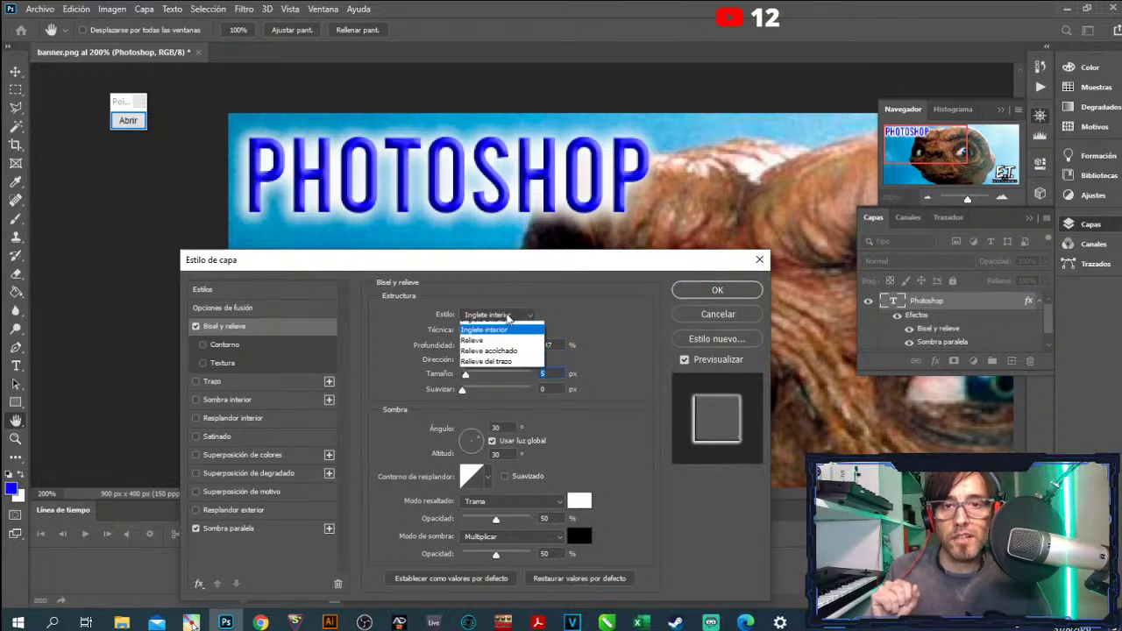
{"action": "left_click", "coordinate": [491, 331]}
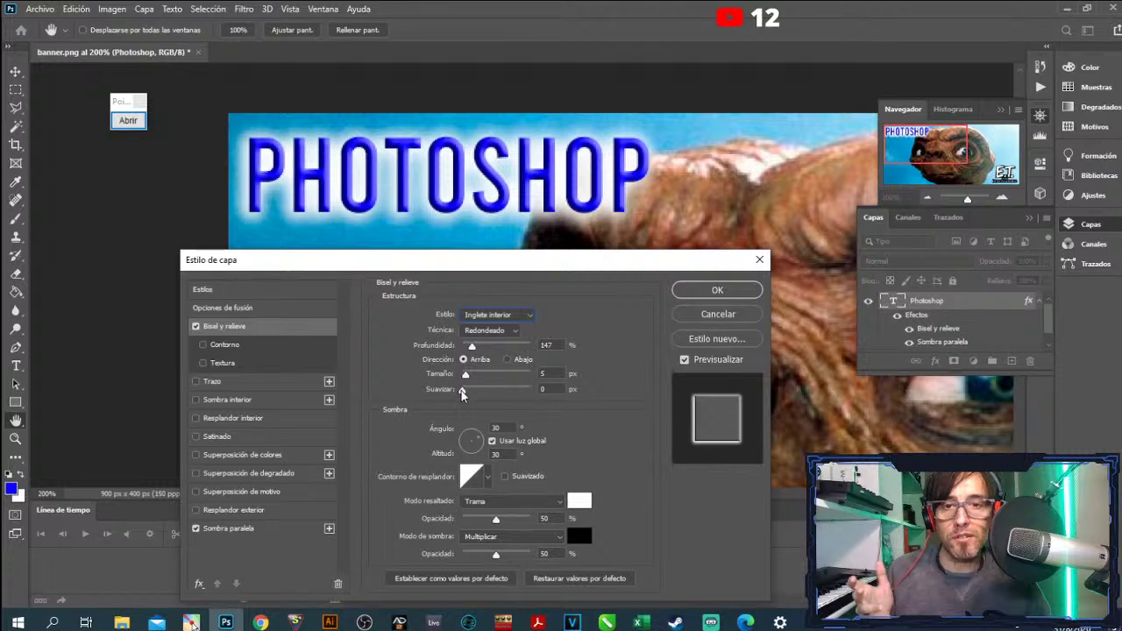
{"action": "mouse_move", "coordinate": [462, 391]}
{"action": "left_mouse_down"}
{"action": "mouse_move", "coordinate": [467, 376]}
{"action": "mouse_move", "coordinate": [460, 389]}
{"action": "left_mouse_up"}
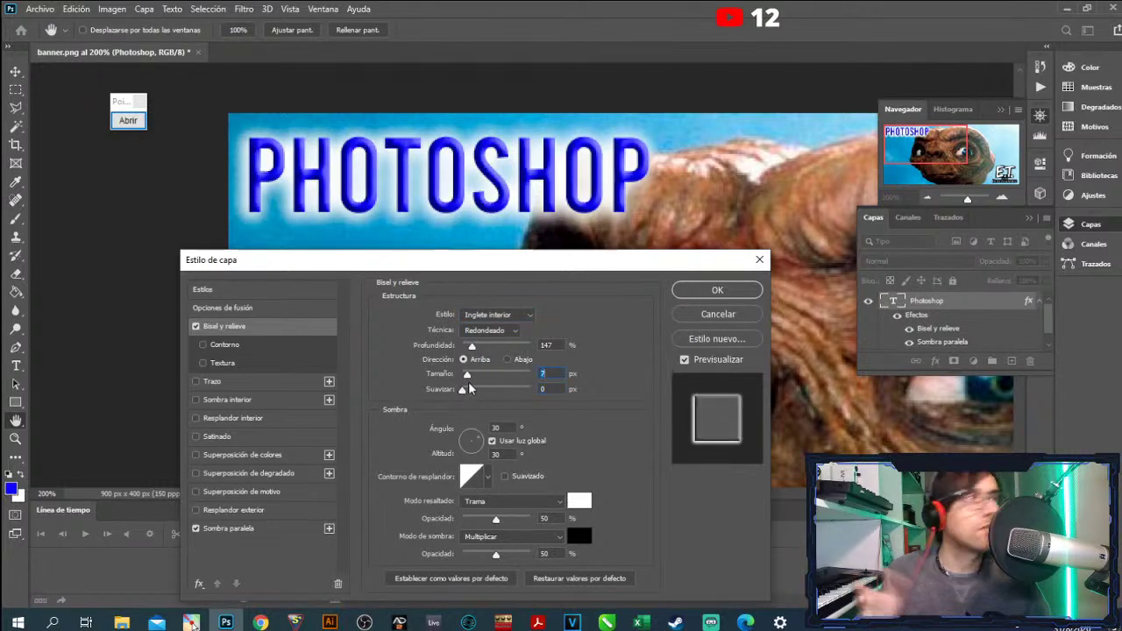
{"action": "left_click", "coordinate": [467, 375]}
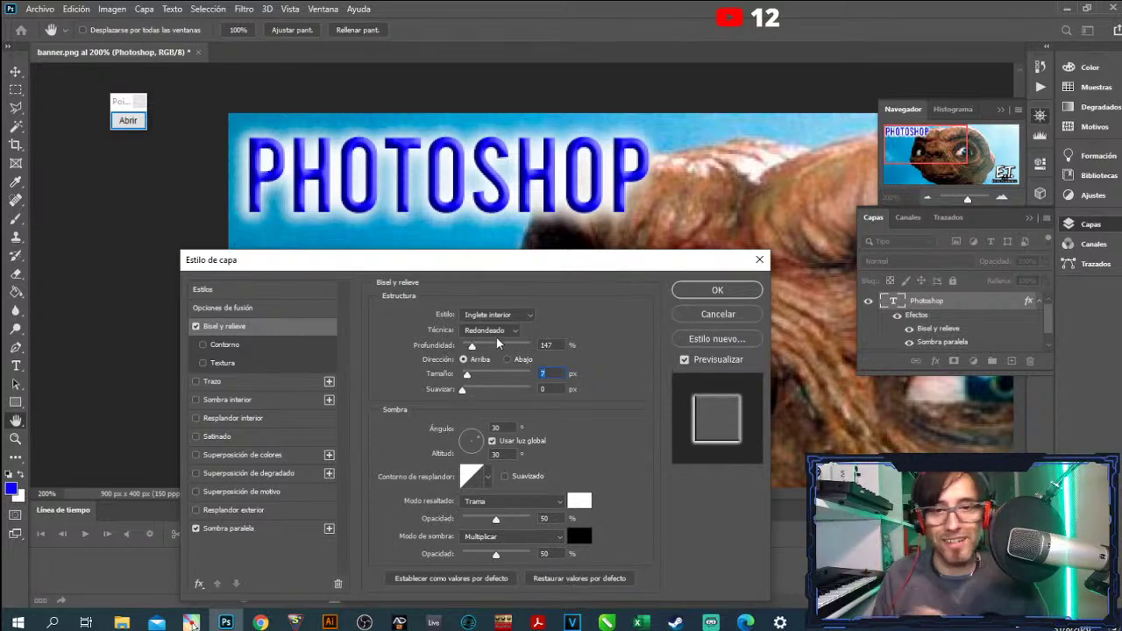
{"action": "left_click", "coordinate": [704, 315]}
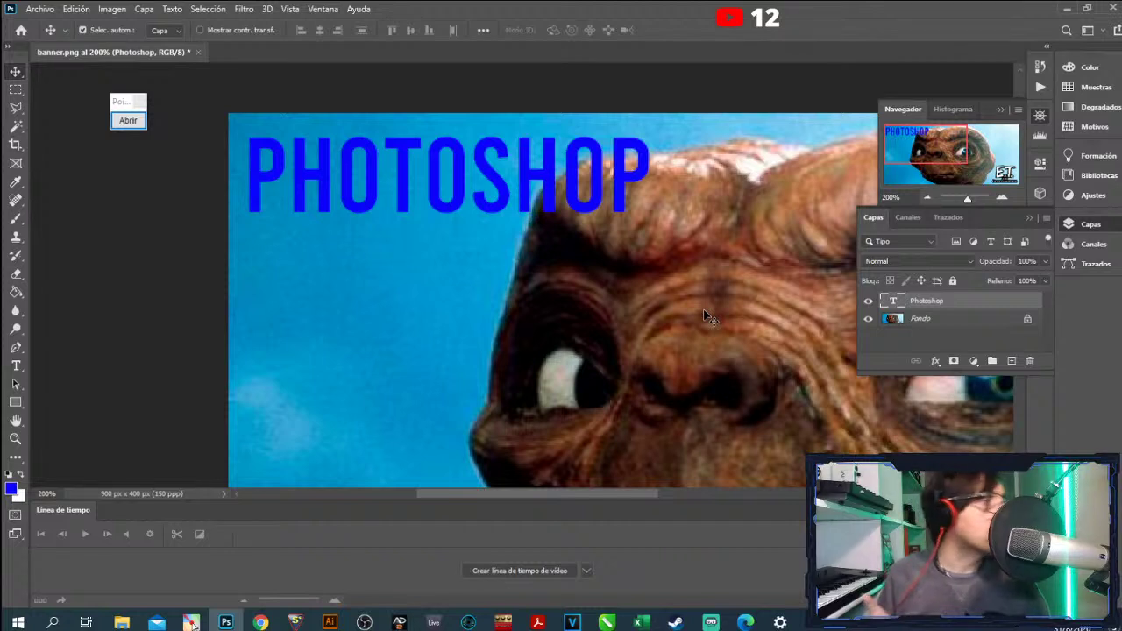